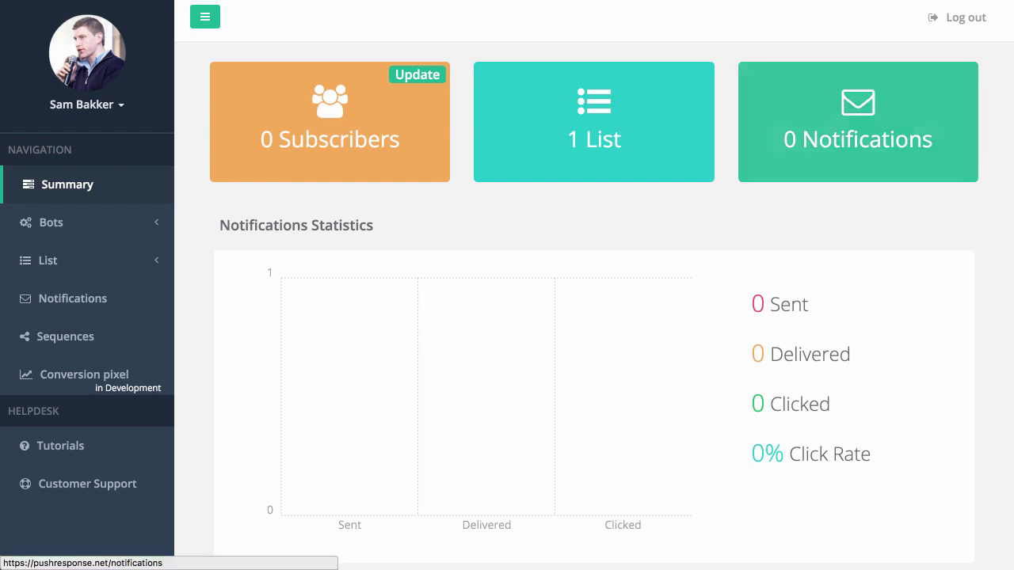
- Open the sambakker list's opt-in subscription page
{"action": "left_click", "coordinate": [871, 119]}
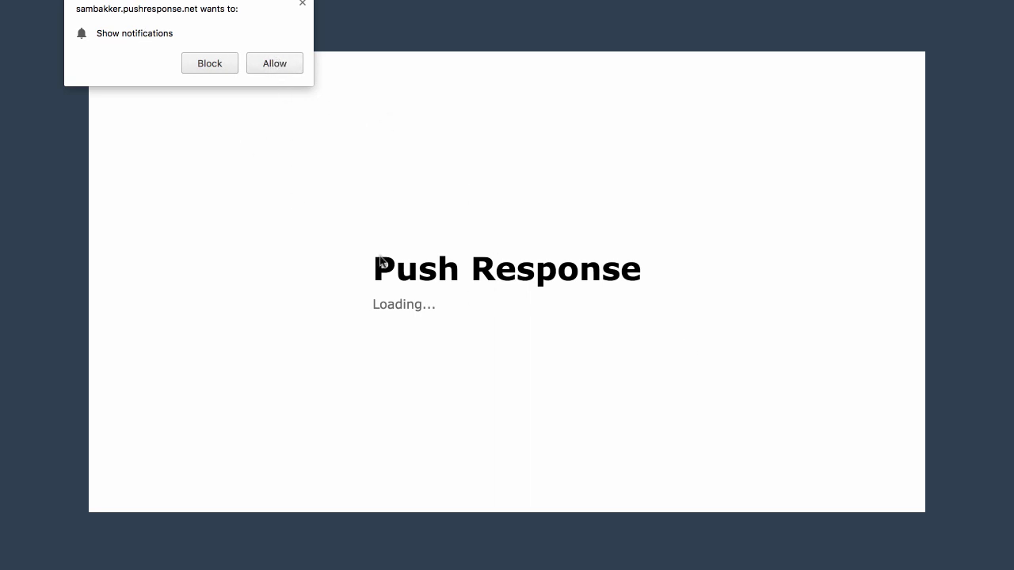
- Allow the sambakker opt-in page to show browser notifications
{"action": "left_click", "coordinate": [271, 67]}
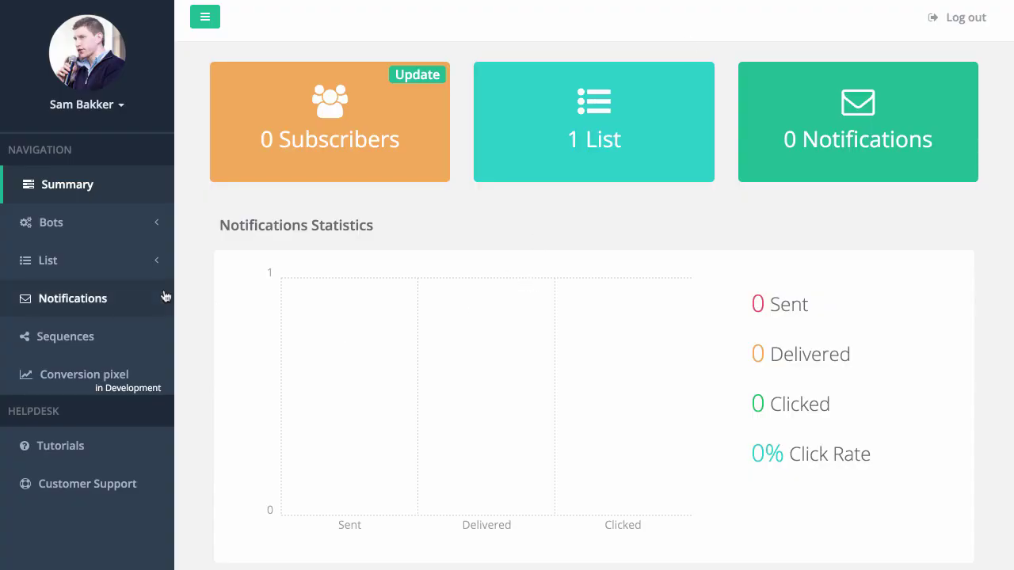
- Look over Notifications and New Notification, then open the sambakker web list for editing
{"action": "left_click", "coordinate": [150, 263]}
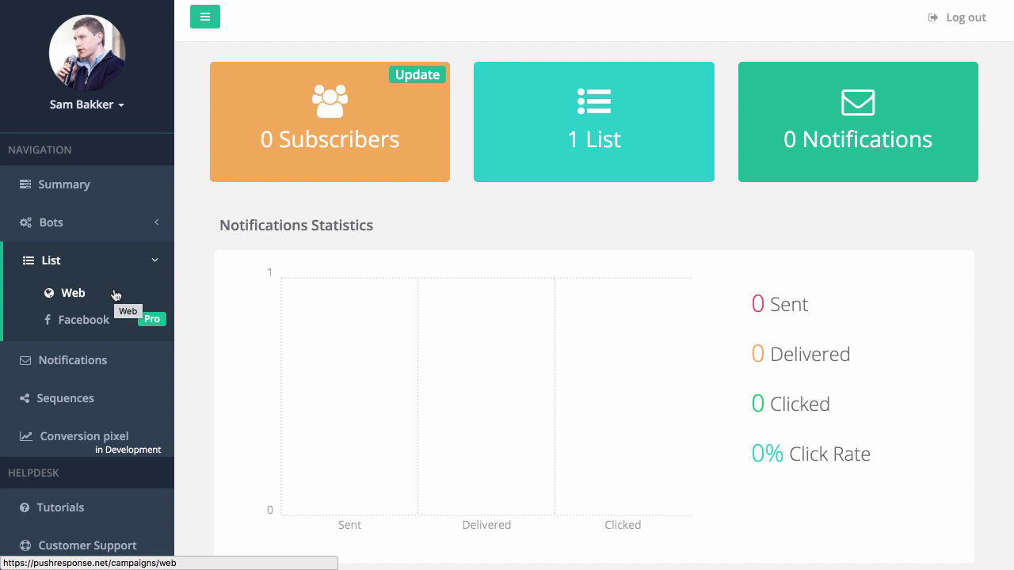
{"action": "left_click", "coordinate": [99, 361]}
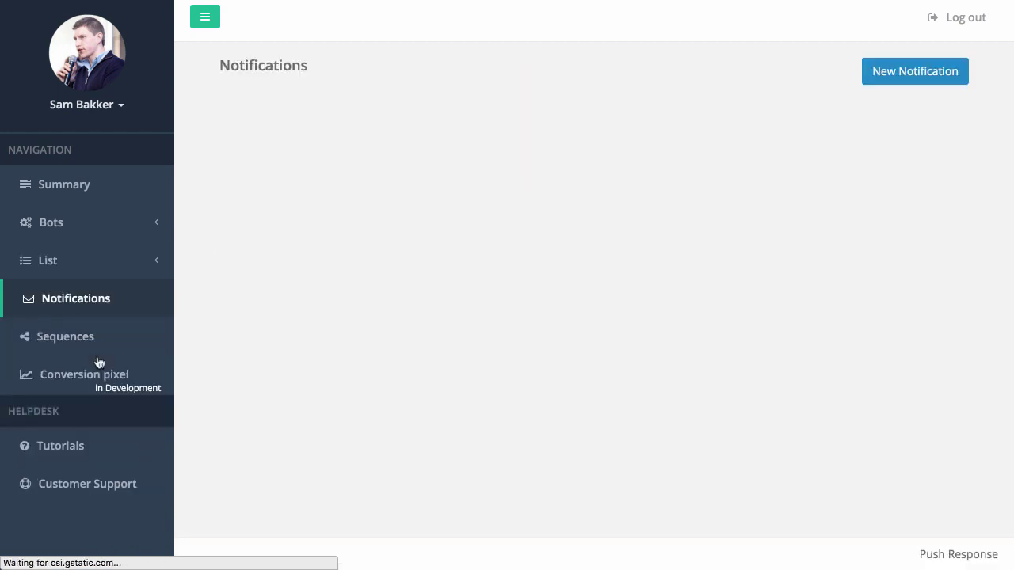
{"action": "left_click", "coordinate": [936, 73]}
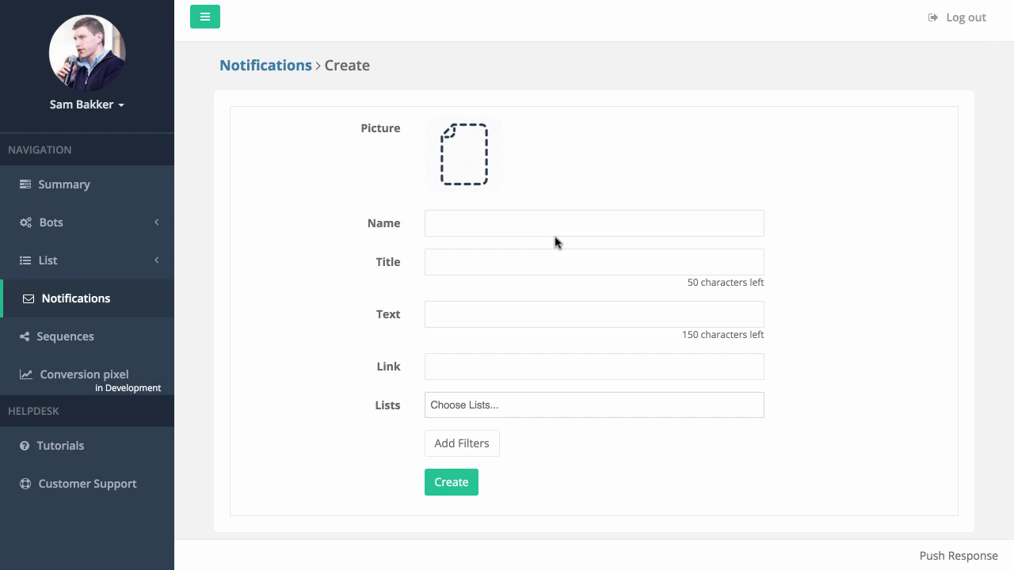
{"action": "left_click", "coordinate": [113, 263]}
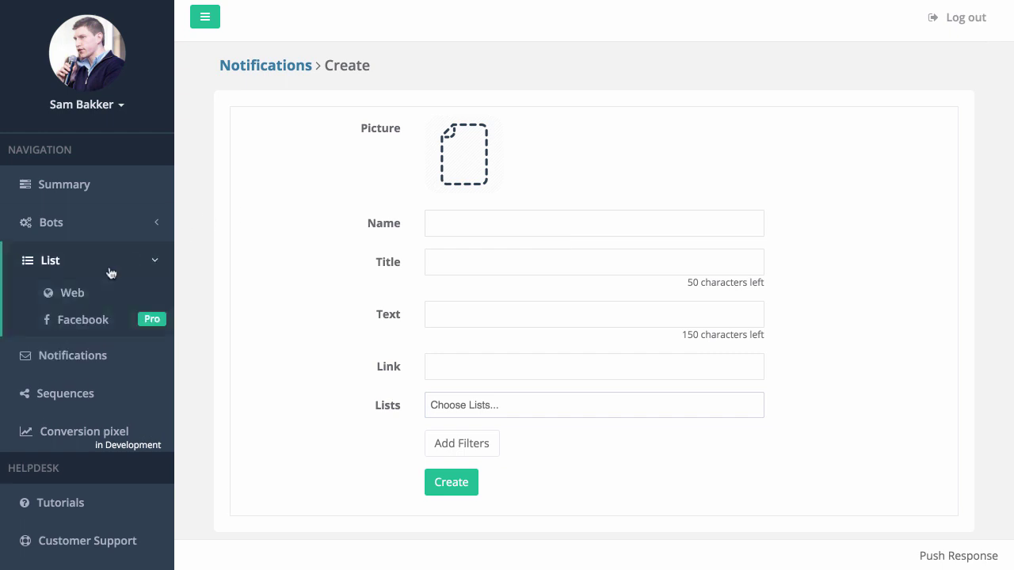
{"action": "left_click", "coordinate": [127, 288]}
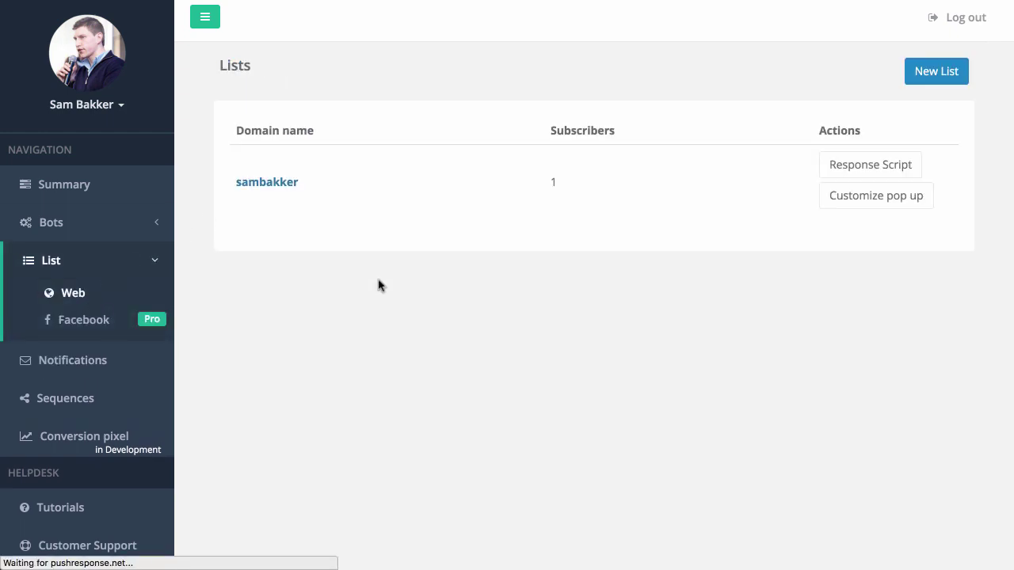
{"action": "left_click", "coordinate": [267, 184]}
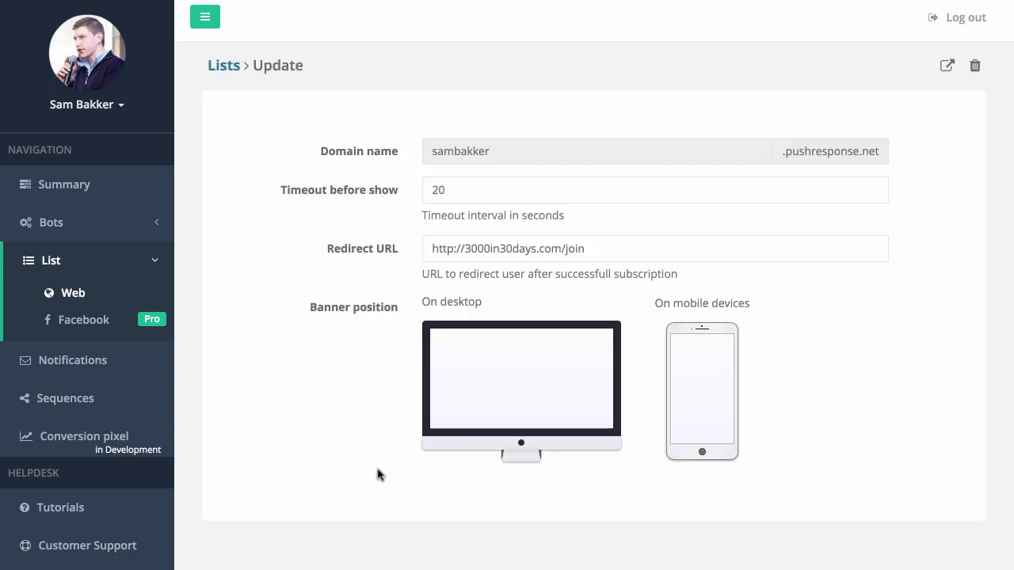
- Inspect the opt-in banner preview's heading, profile picture and subtitle line
{"action": "scroll", "coordinate": [785, 421], "scroll_direction": "down", "scroll_amount": 1}
{"action": "scroll", "coordinate": [787, 421], "scroll_direction": "down", "scroll_amount": 5}
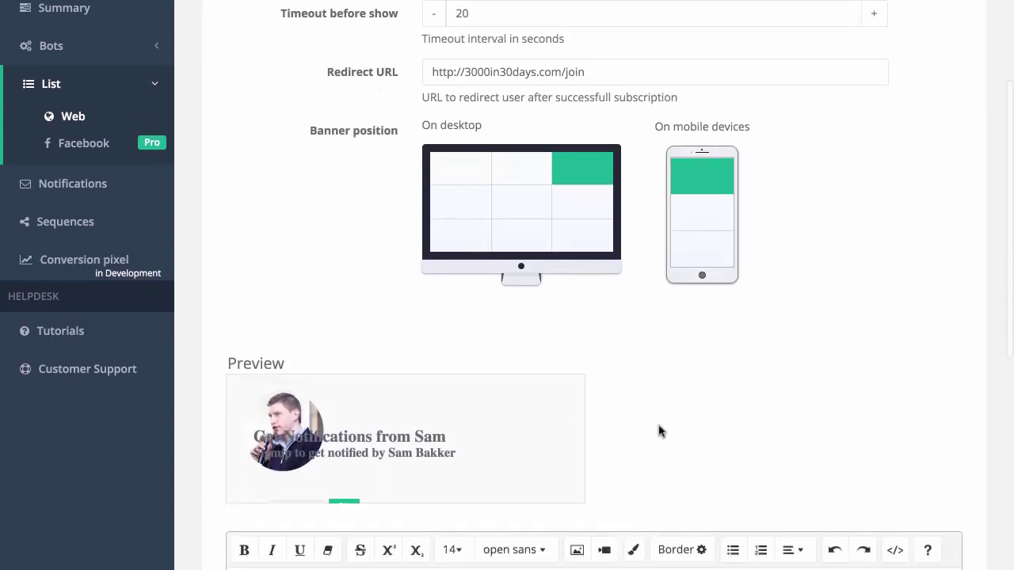
{"action": "scroll", "coordinate": [366, 426], "scroll_direction": "down", "scroll_amount": 3}
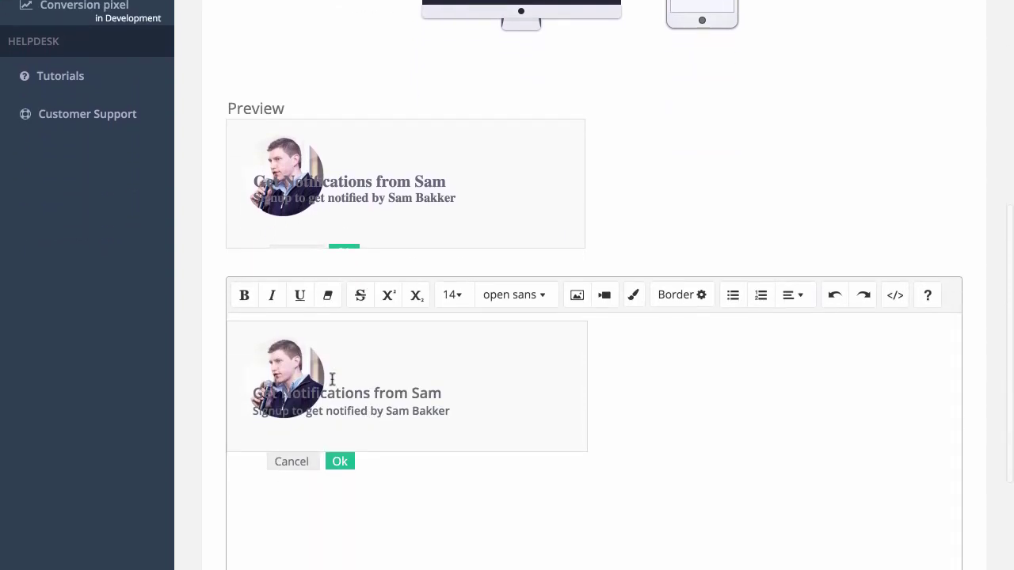
{"action": "left_click", "coordinate": [255, 389]}
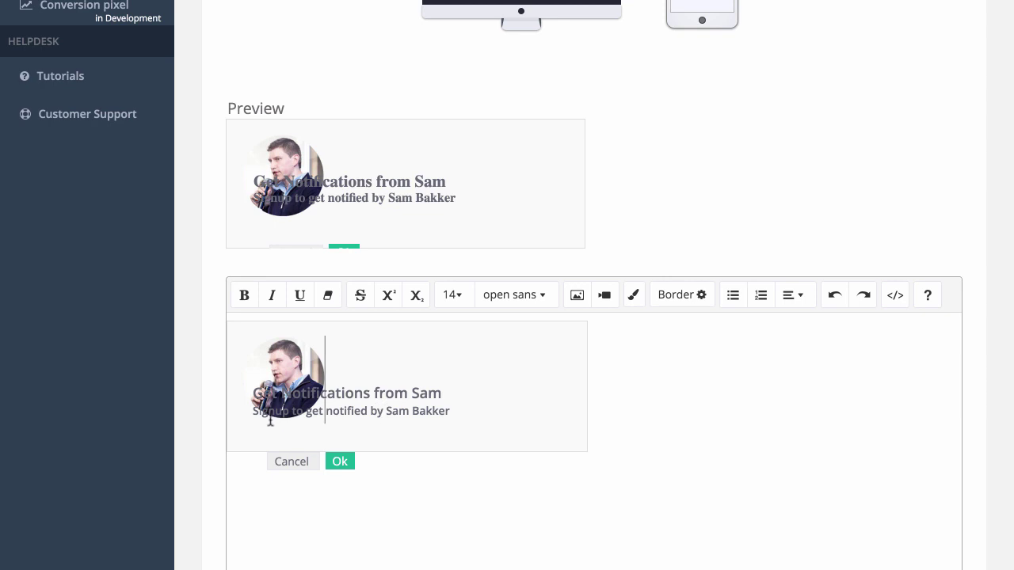
{"action": "left_click", "coordinate": [250, 404]}
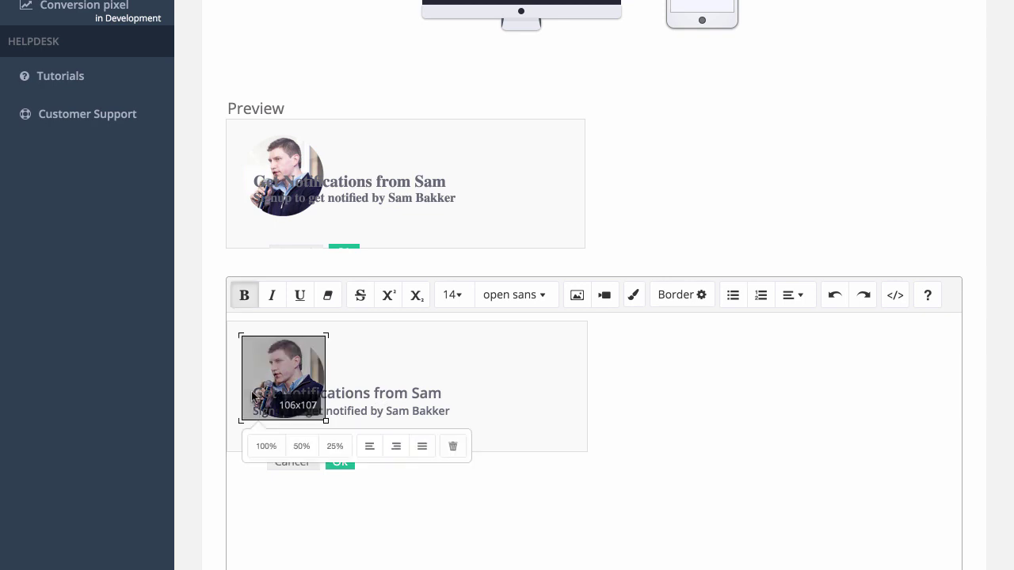
{"action": "left_click", "coordinate": [340, 410]}
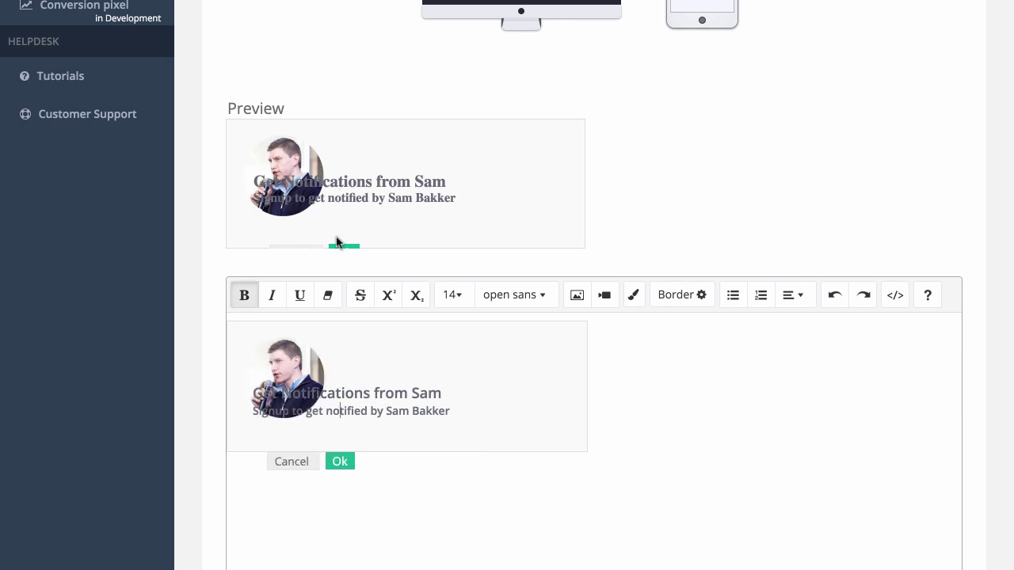
- Remove the extra spaces before the banner's subtitle text
{"action": "scroll", "coordinate": [350, 183], "scroll_direction": "up", "scroll_amount": 3}
{"action": "scroll", "coordinate": [350, 184], "scroll_direction": "up", "scroll_amount": 1}
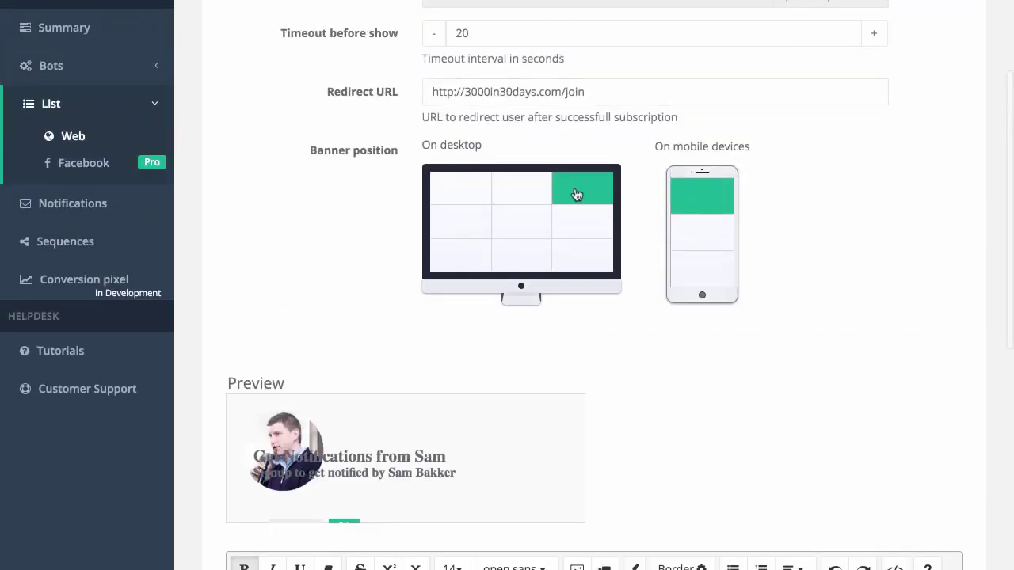
{"action": "scroll", "coordinate": [697, 208], "scroll_direction": "up", "scroll_amount": 2}
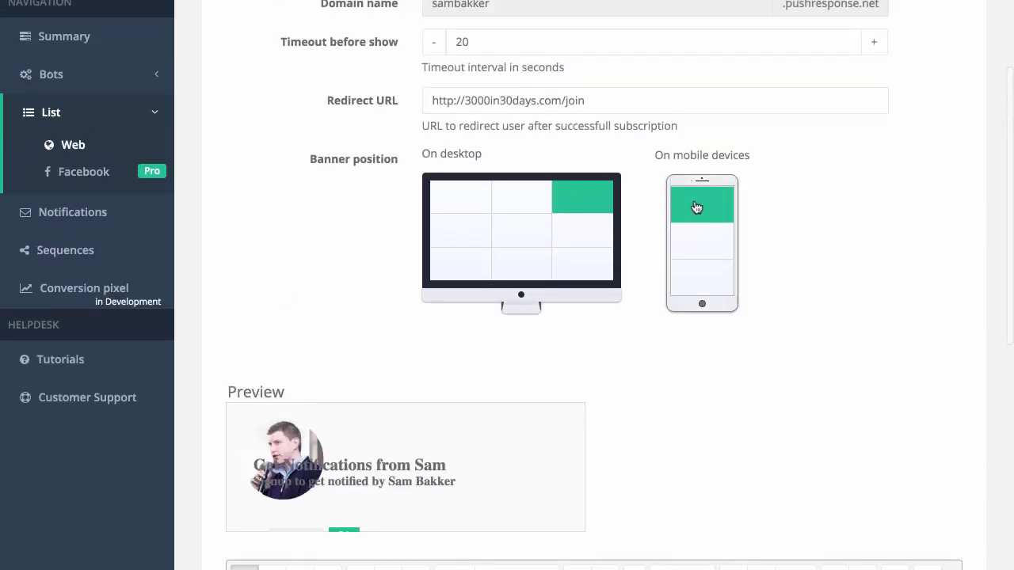
{"action": "scroll", "coordinate": [338, 310], "scroll_direction": "down", "scroll_amount": 5}
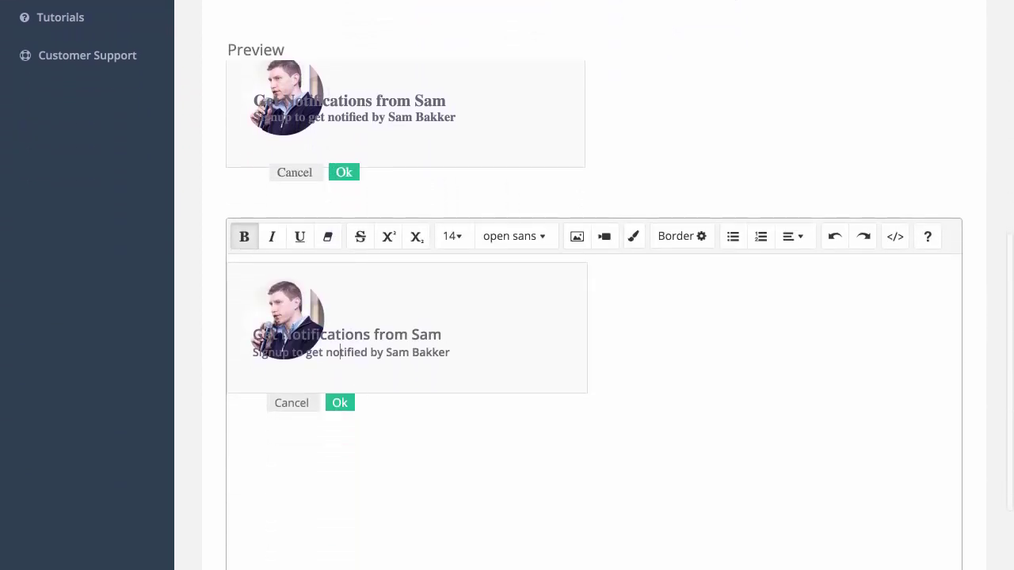
{"action": "left_click", "coordinate": [258, 334]}
{"action": "left_click_drag", "start_coordinate": [252, 335], "coordinate": [301, 335]}
{"action": "left_click", "coordinate": [252, 333]}
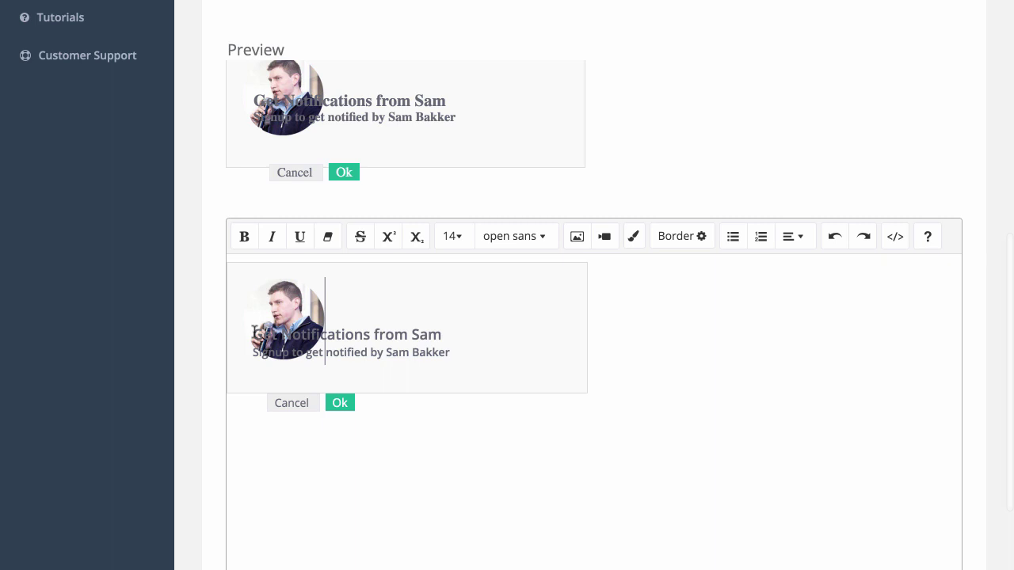
{"action": "left_click", "coordinate": [252, 334]}
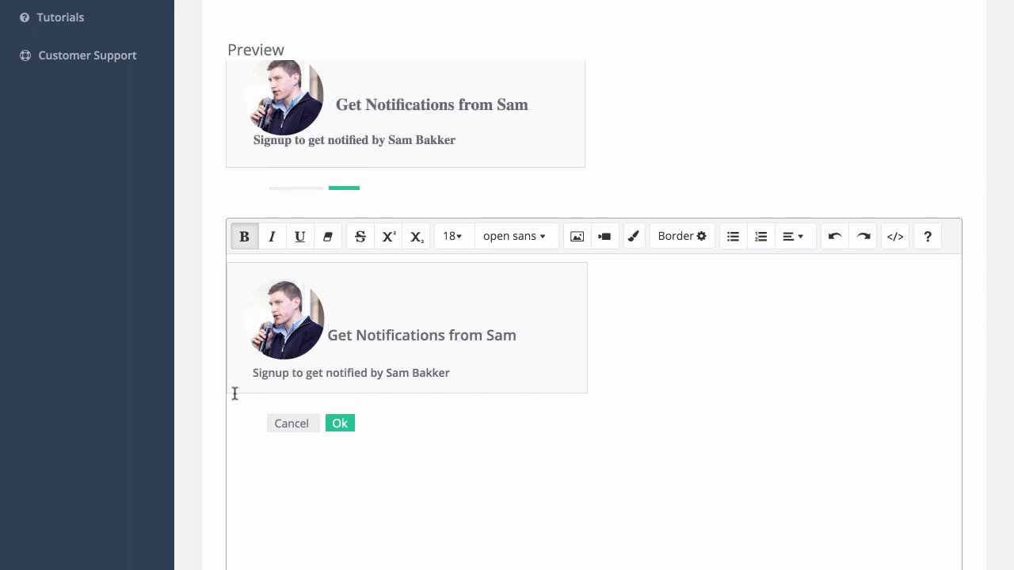
{"action": "left_click", "coordinate": [248, 371]}
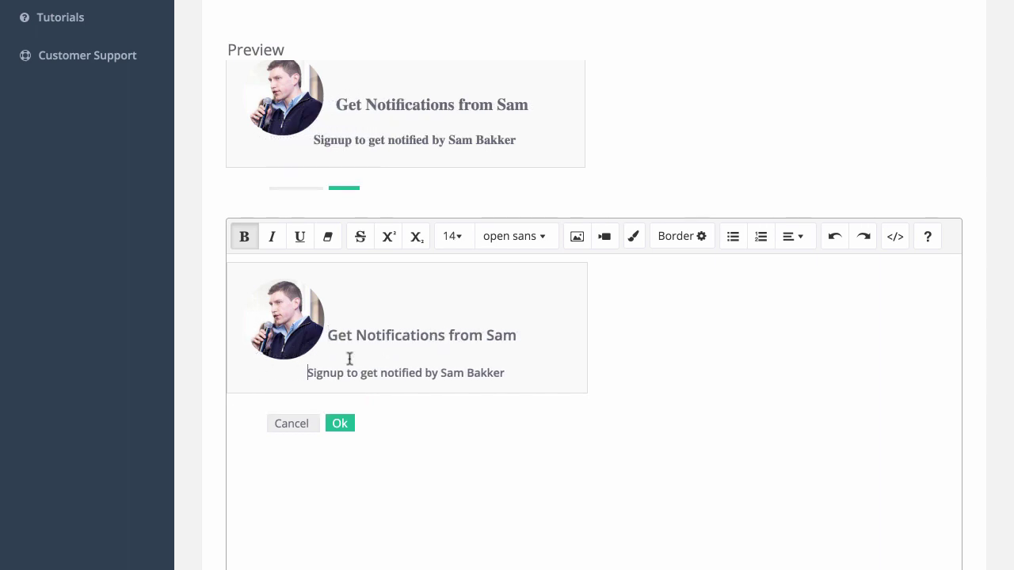
{"action": "key", "text": "BackSpace"}
{"action": "key", "text": "BackSpace"}
{"action": "key", "text": "BackSpace"}
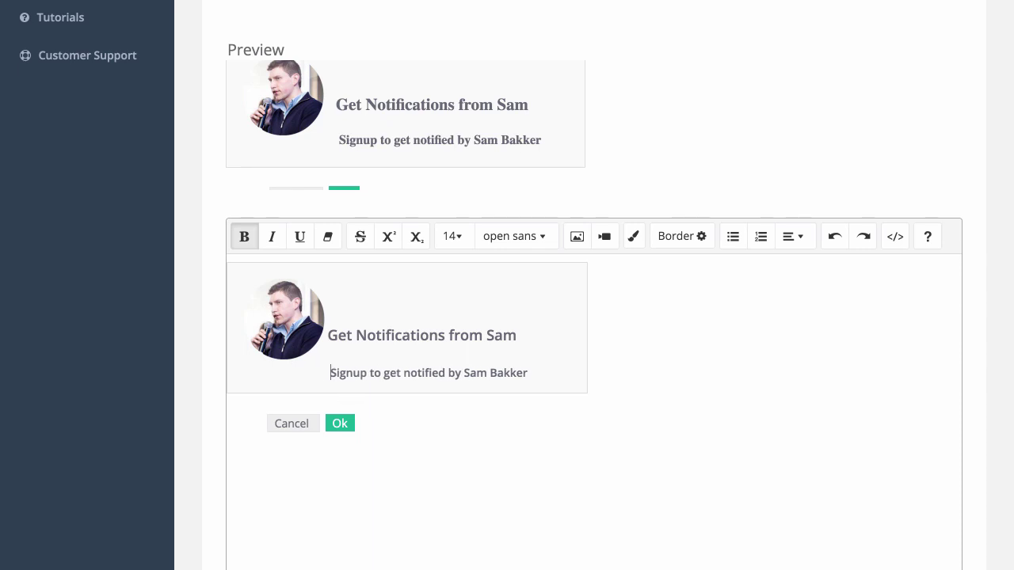
- Review the list's domain, 20-second timeout, redirect URL and top-right banner position
{"action": "scroll", "coordinate": [395, 380], "scroll_direction": "up", "scroll_amount": 2}
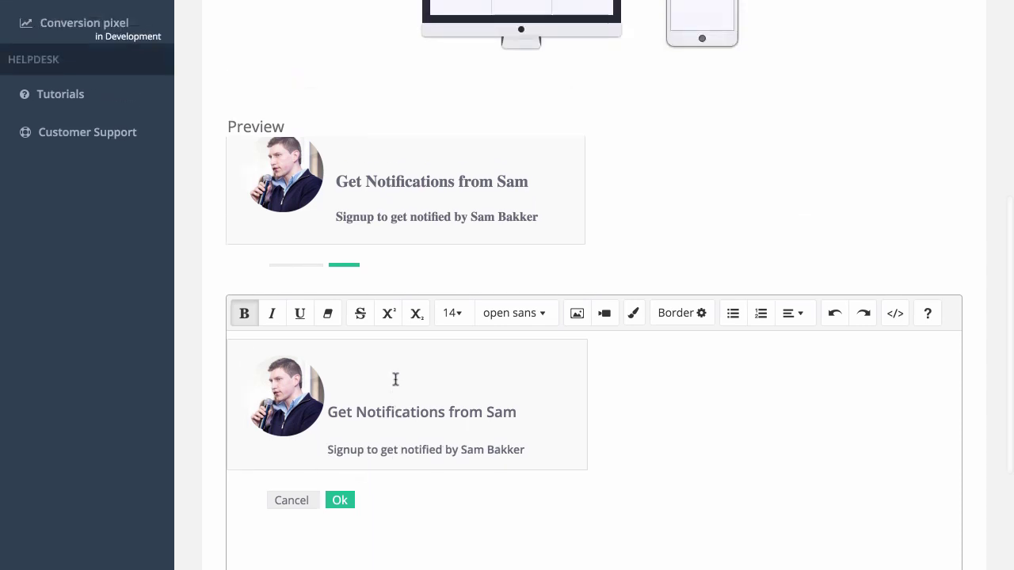
{"action": "scroll", "coordinate": [370, 190], "scroll_direction": "up", "scroll_amount": 1}
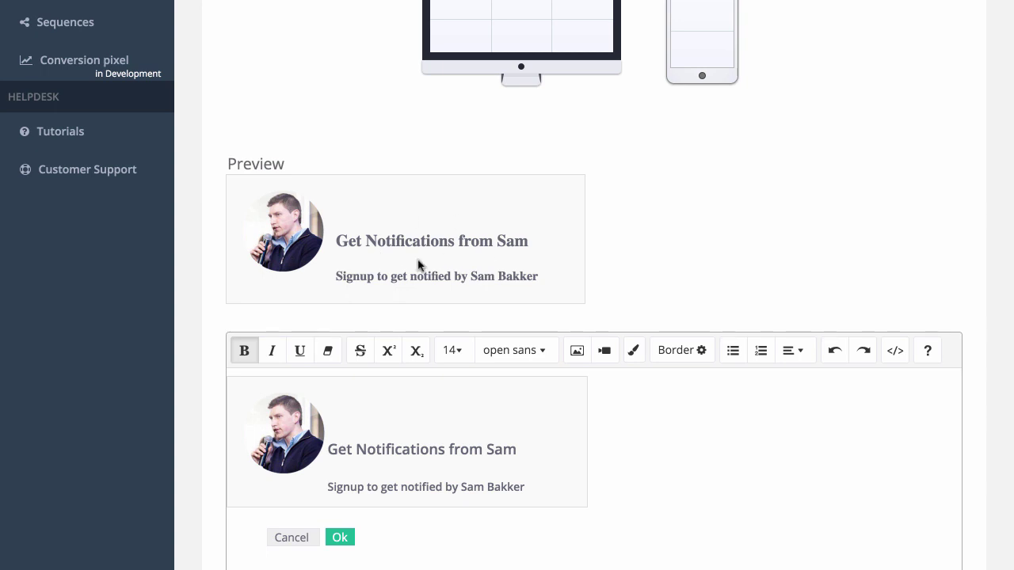
{"action": "scroll", "coordinate": [212, 373], "scroll_direction": "down", "scroll_amount": 1}
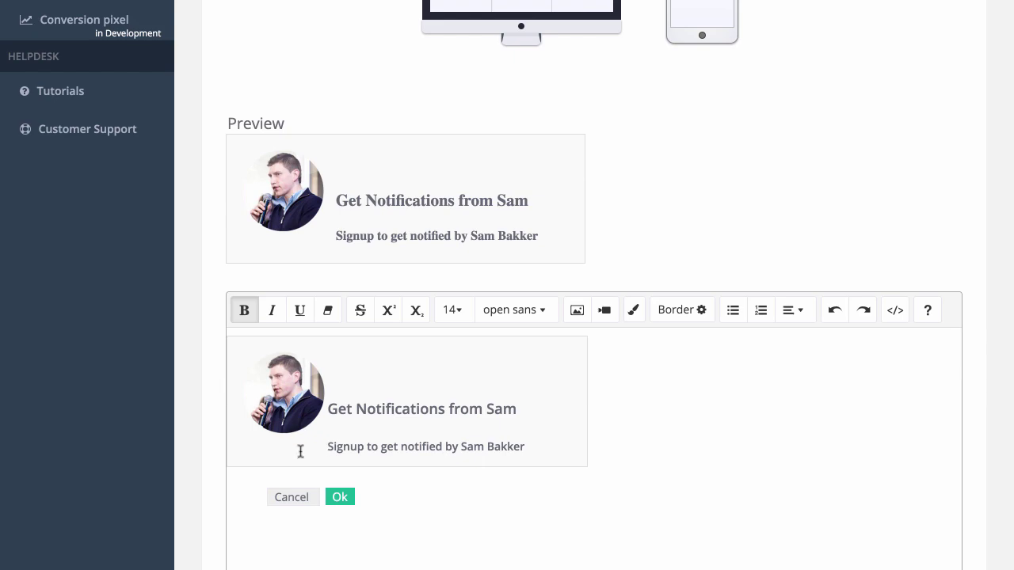
{"action": "scroll", "coordinate": [482, 449], "scroll_direction": "down", "scroll_amount": 5}
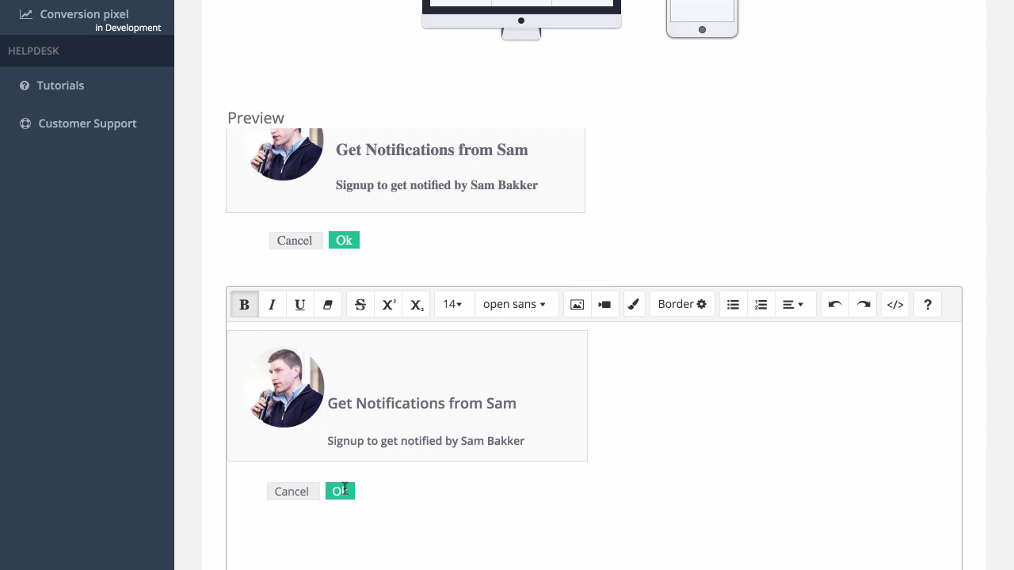
{"action": "scroll", "coordinate": [102, 210], "scroll_direction": "up", "scroll_amount": 5}
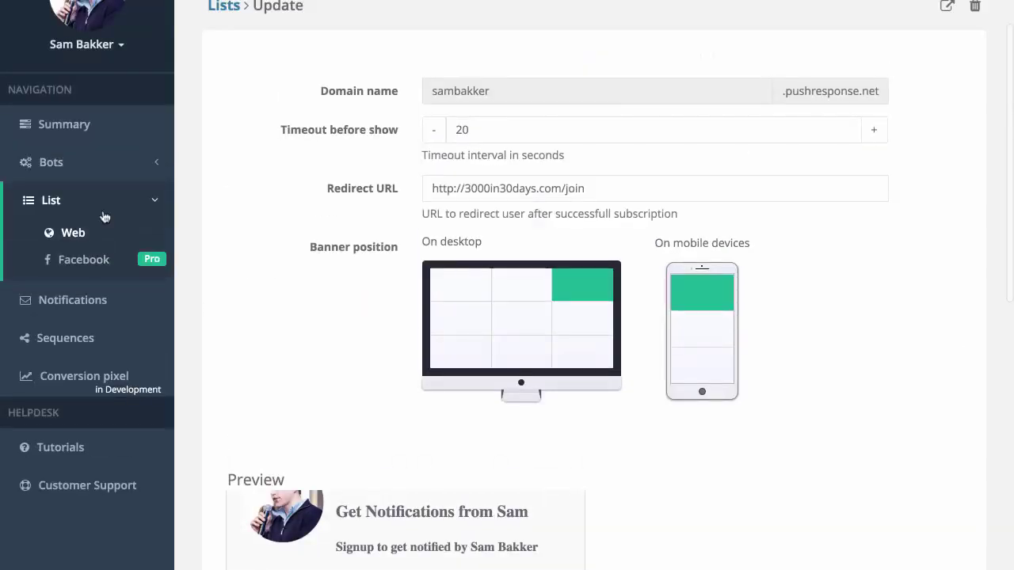
- Start a new sequence from the Sequences page and select its name field
{"action": "left_click", "coordinate": [130, 301]}
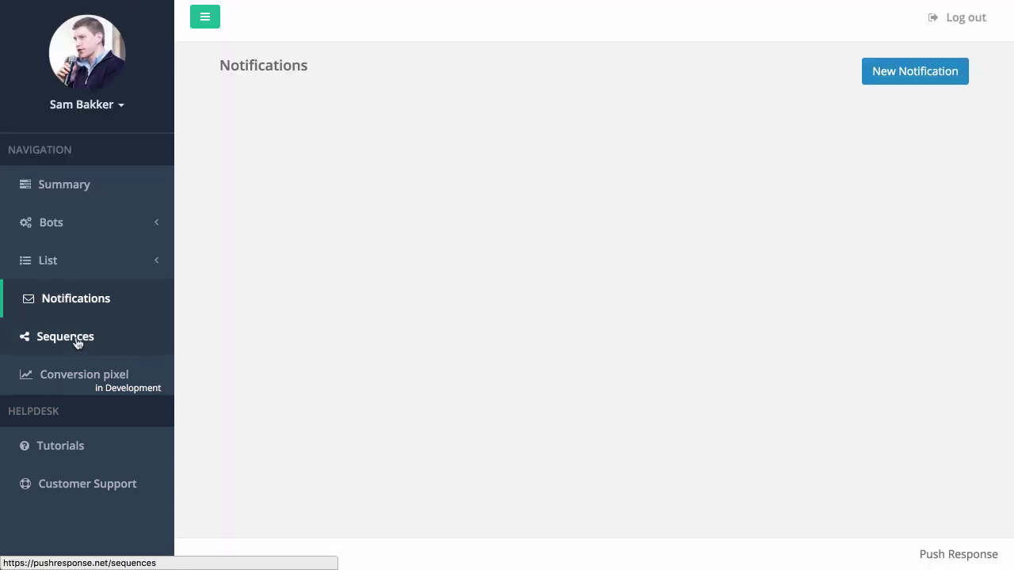
{"action": "left_click", "coordinate": [77, 340]}
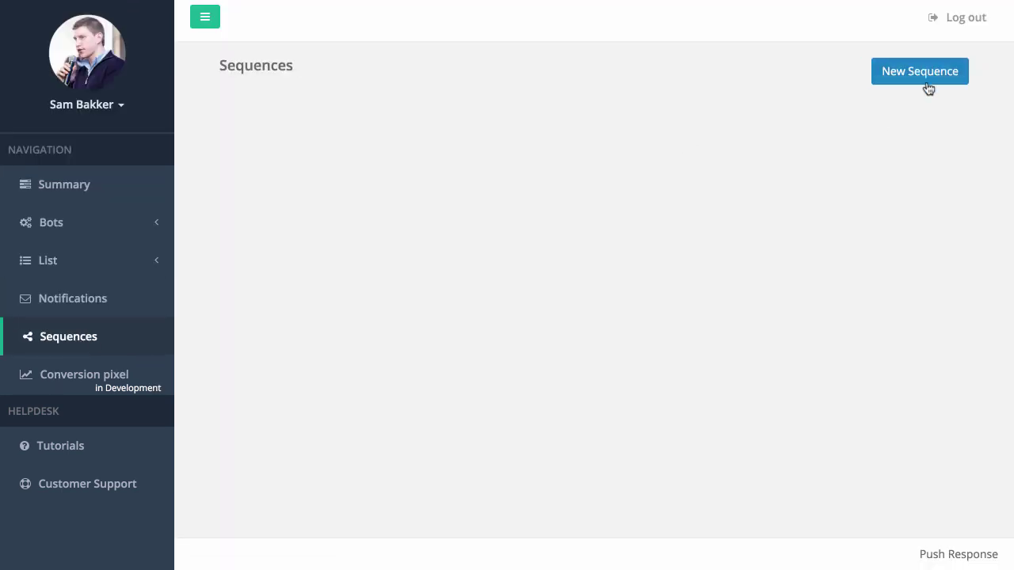
{"action": "left_click", "coordinate": [925, 72]}
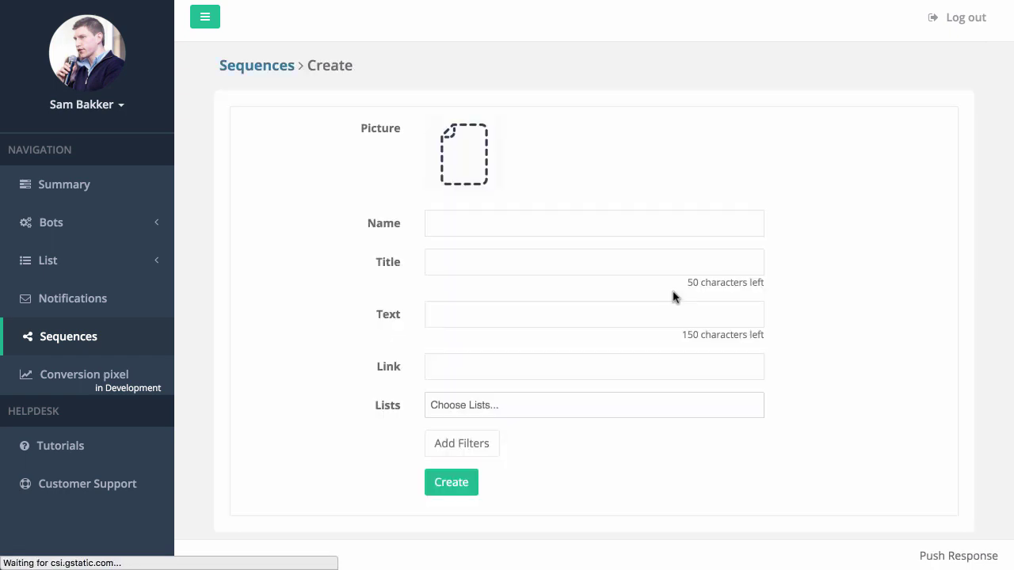
{"action": "left_click", "coordinate": [450, 227]}
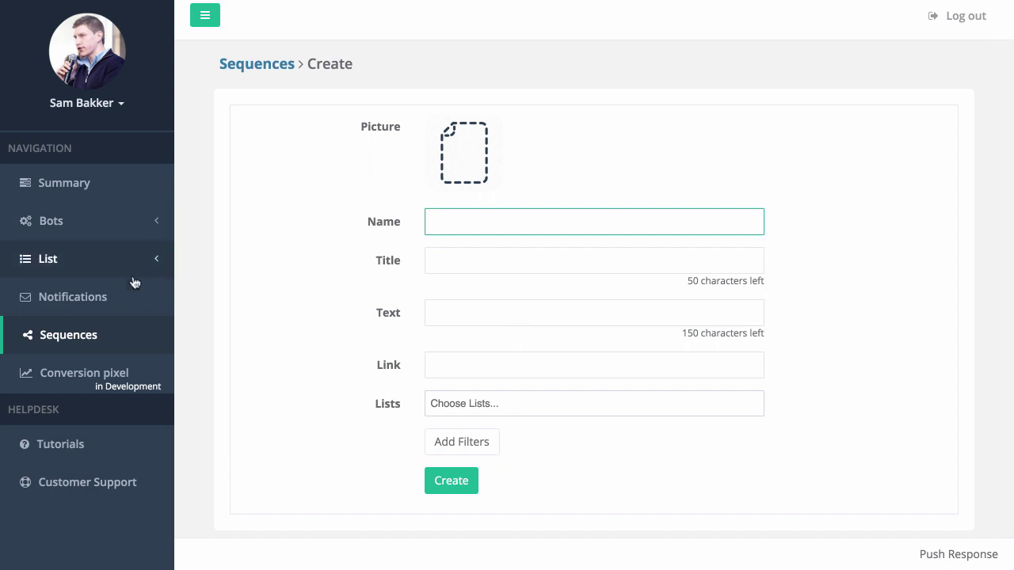
- Visit New Notification, then return to the Summary dashboard showing 1 subscriber
{"action": "left_click", "coordinate": [123, 304]}
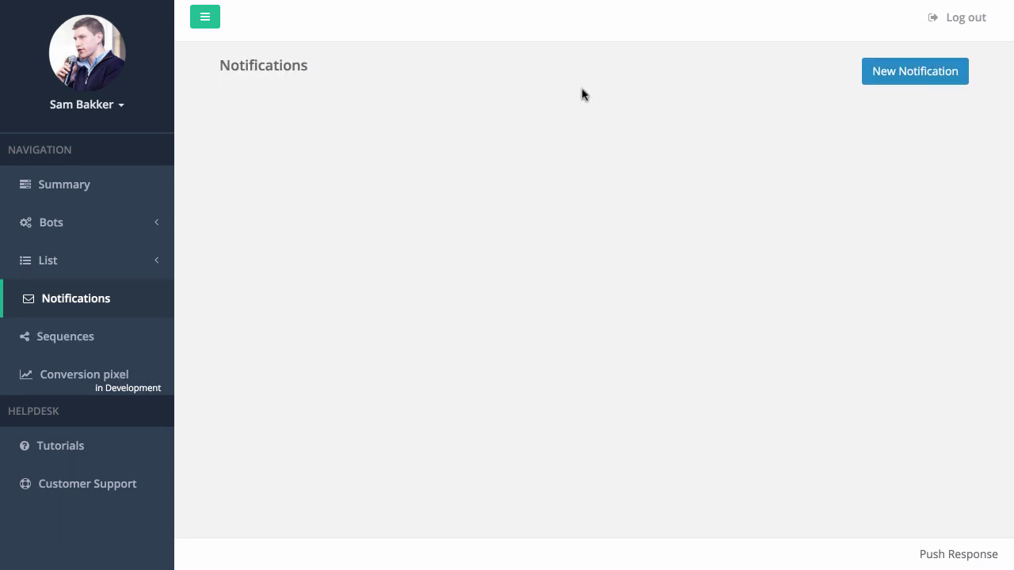
{"action": "left_click", "coordinate": [939, 76]}
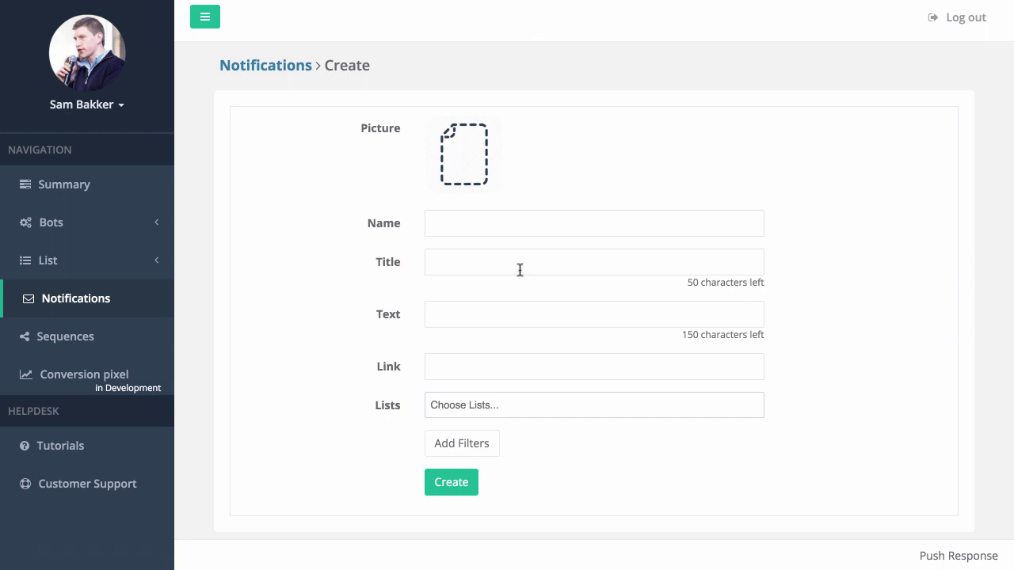
{"action": "left_click", "coordinate": [65, 192]}
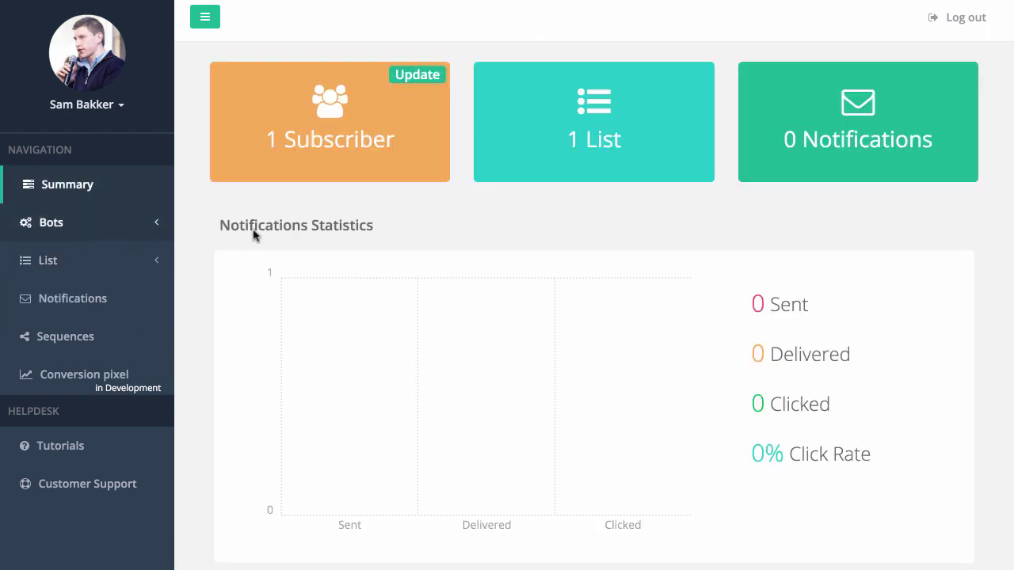
- Expand the Bots section in the sidebar to see the available bots
{"action": "scroll", "coordinate": [539, 190], "scroll_direction": "down", "scroll_amount": 1}
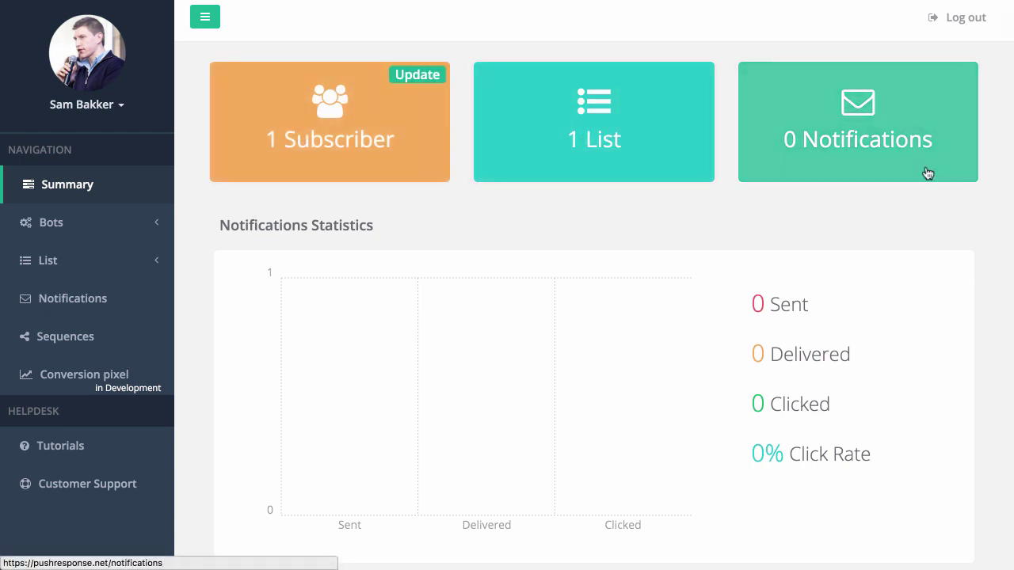
{"action": "left_click", "coordinate": [127, 221]}
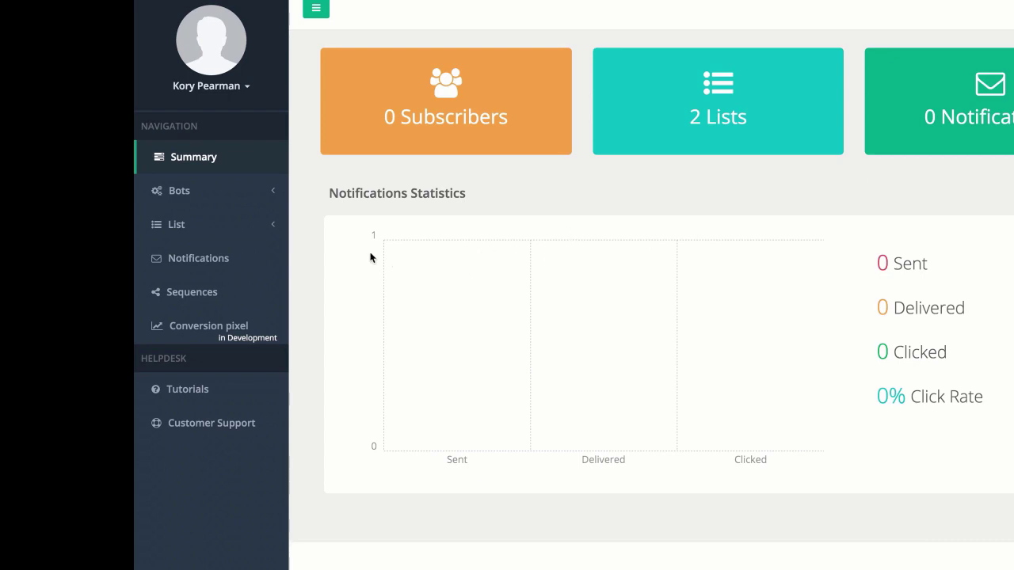
{"action": "left_click", "coordinate": [265, 227]}
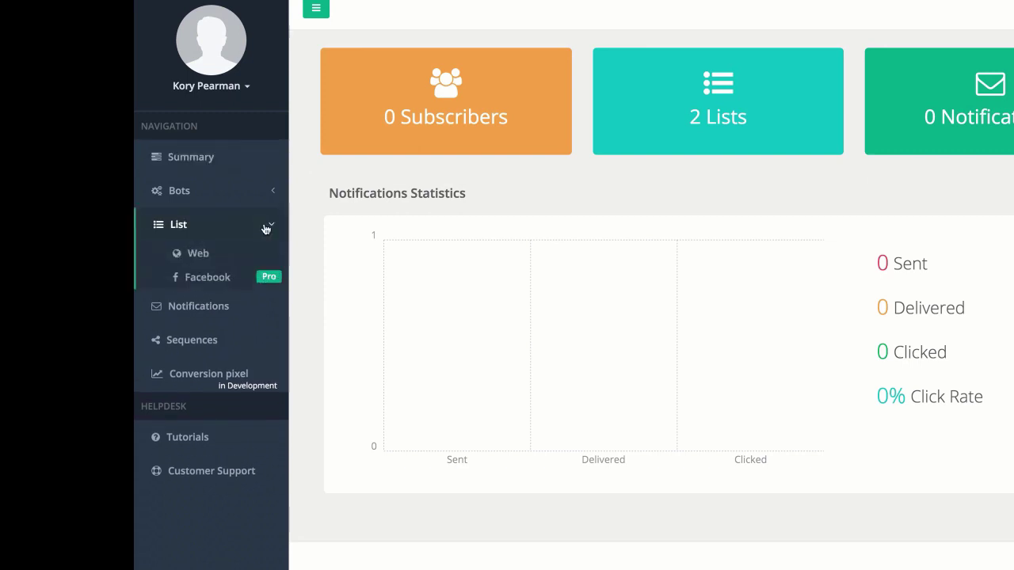
{"action": "left_click", "coordinate": [205, 257]}
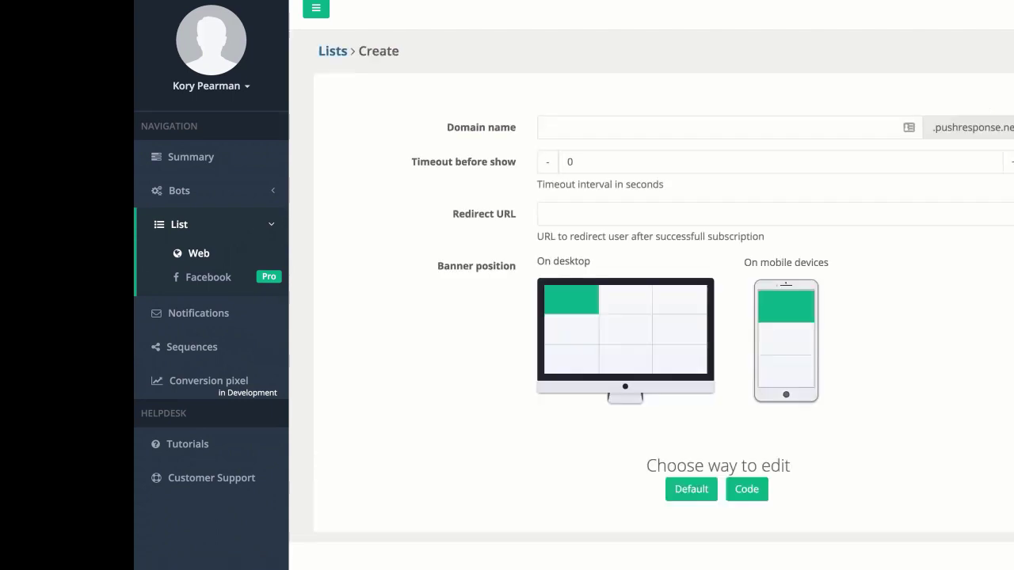
{"action": "left_click", "coordinate": [601, 133]}
{"action": "type", "text": "mtdemolist101"}
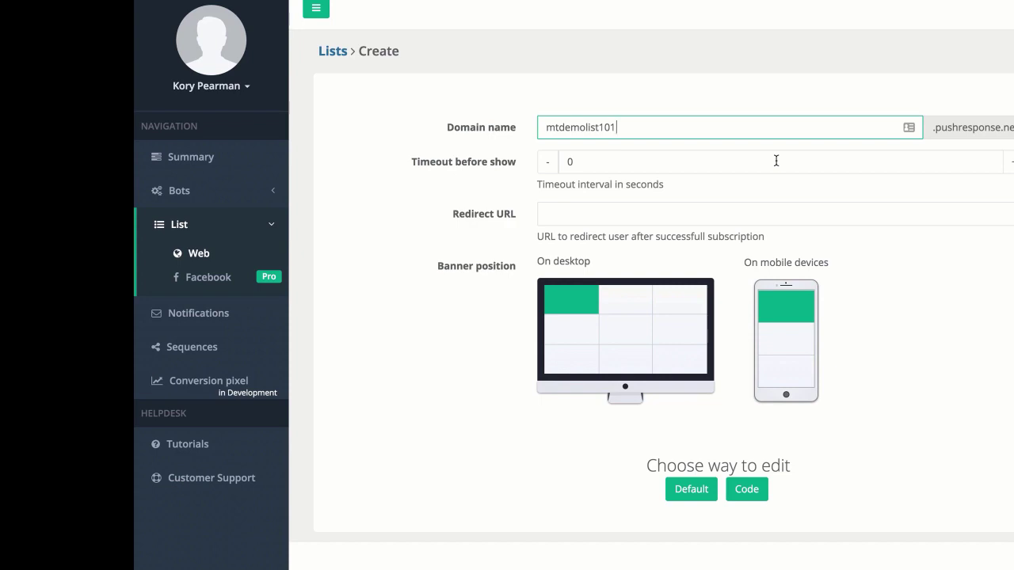
{"action": "left_click", "coordinate": [1007, 162]}
{"action": "left_click", "coordinate": [1008, 162]}
{"action": "left_click", "coordinate": [1008, 162]}
{"action": "left_click", "coordinate": [588, 221]}
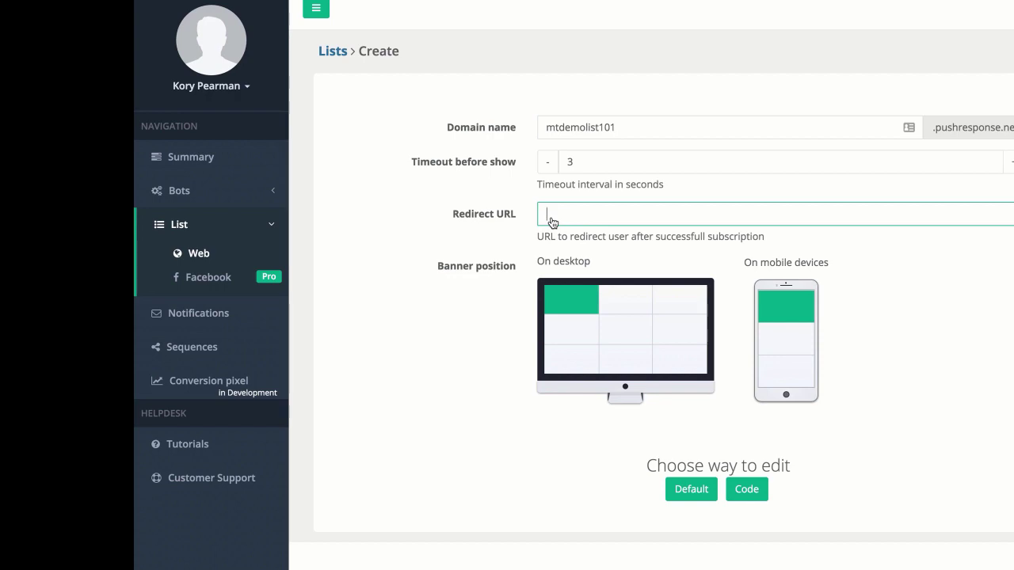
{"action": "type", "text": "http://google.com"}
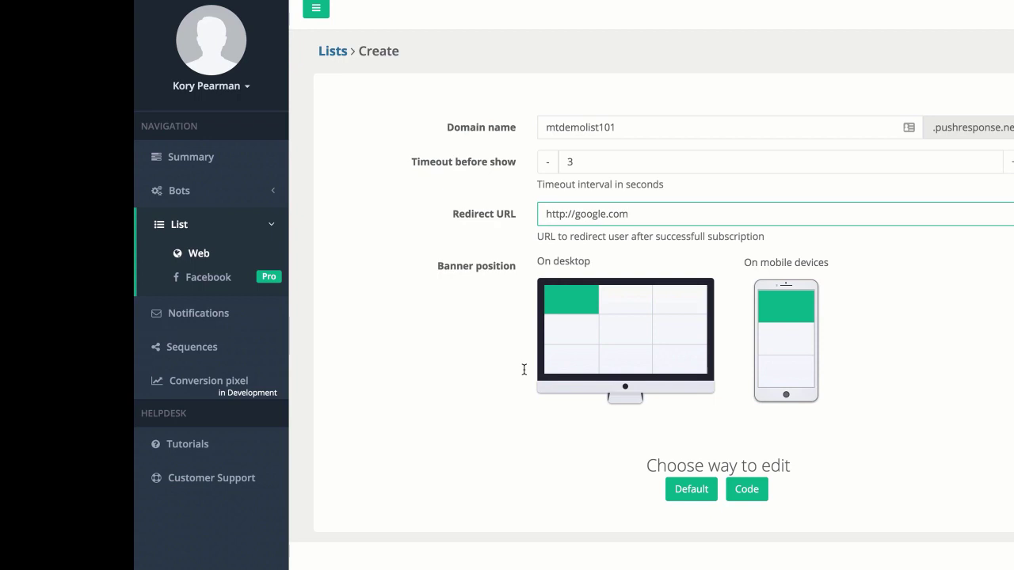
- Try the banner positions, ending with the desktop banner at top left
{"action": "left_click", "coordinate": [625, 301]}
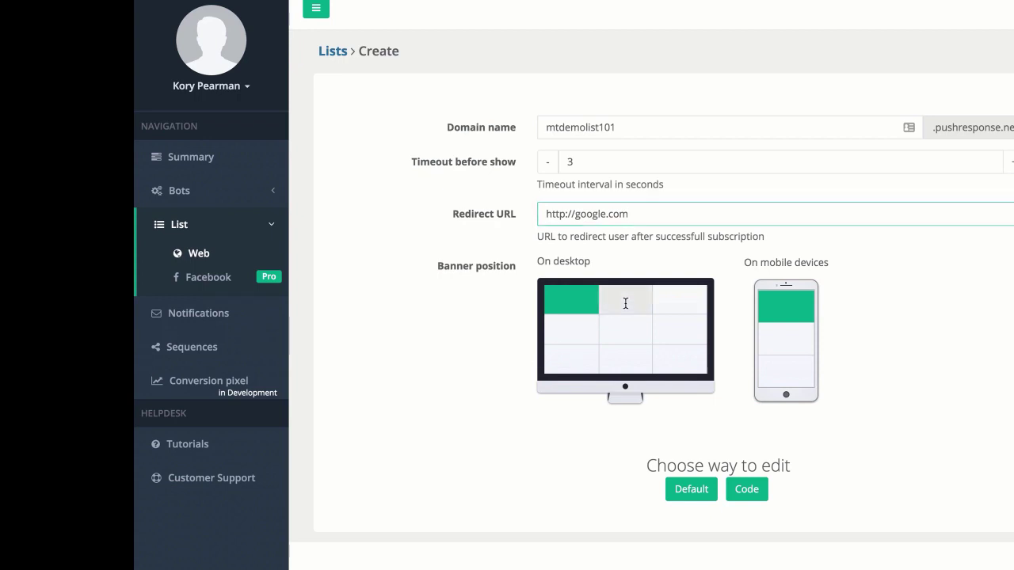
{"action": "left_click", "coordinate": [676, 302]}
{"action": "left_click", "coordinate": [673, 333]}
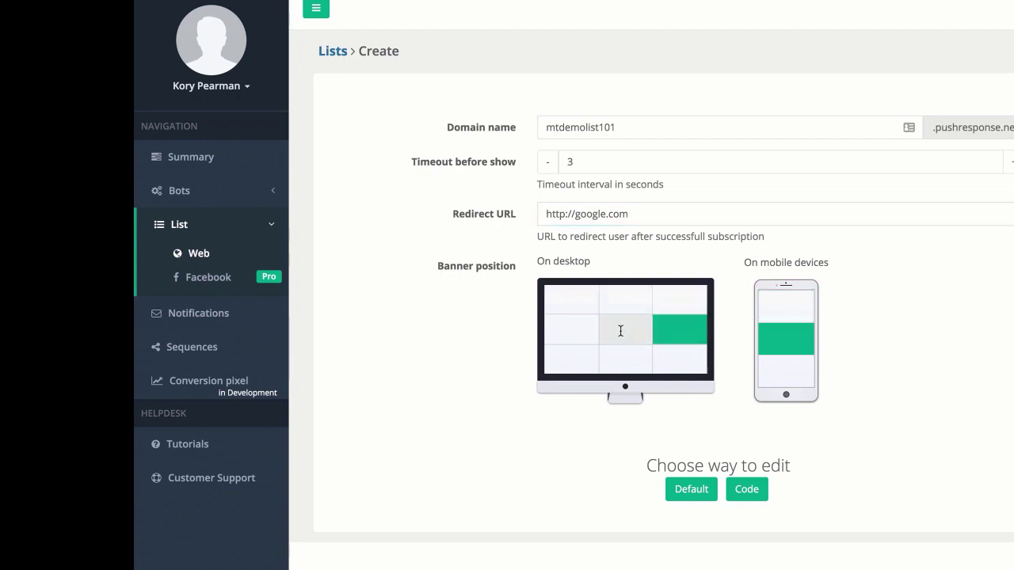
{"action": "left_click", "coordinate": [622, 331]}
{"action": "left_click", "coordinate": [580, 333]}
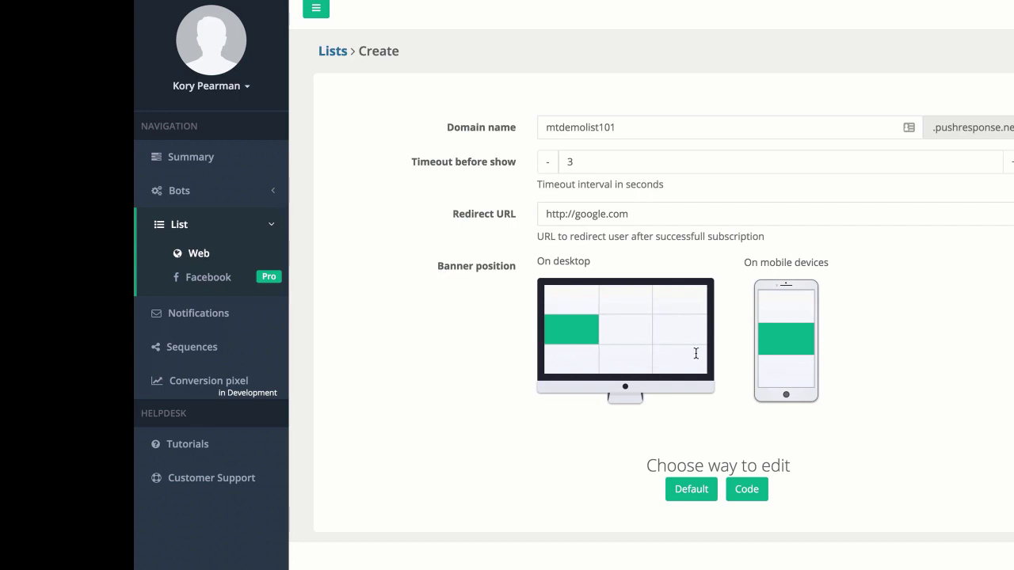
{"action": "left_click", "coordinate": [781, 309]}
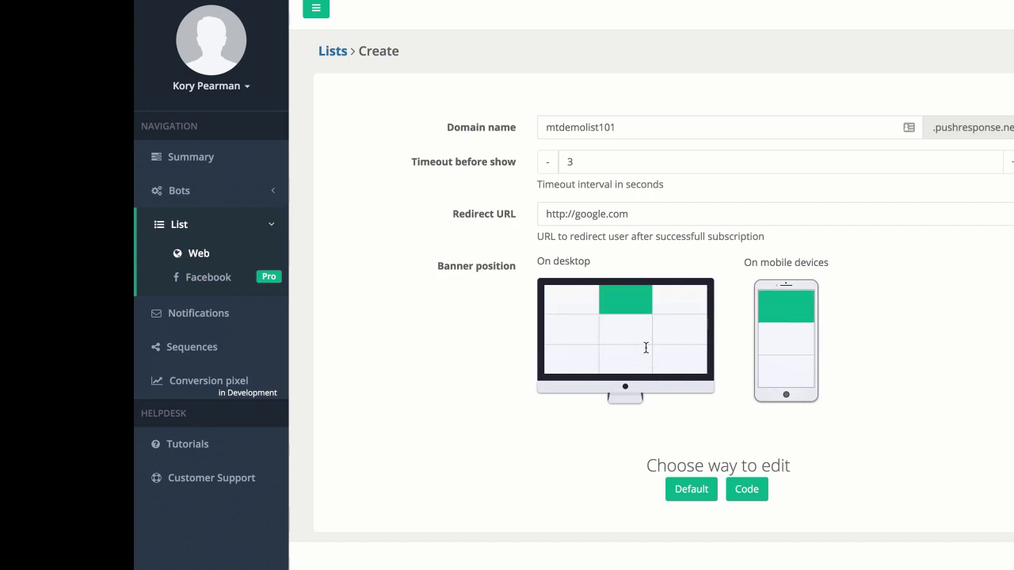
{"action": "left_click", "coordinate": [584, 352]}
{"action": "left_click", "coordinate": [629, 360]}
{"action": "left_click", "coordinate": [677, 360]}
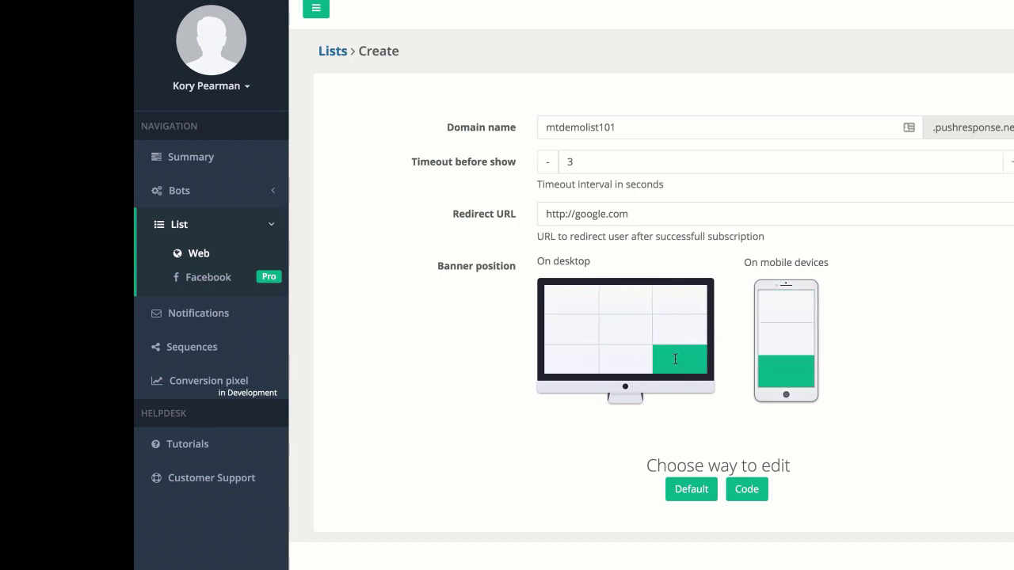
{"action": "left_click", "coordinate": [559, 301]}
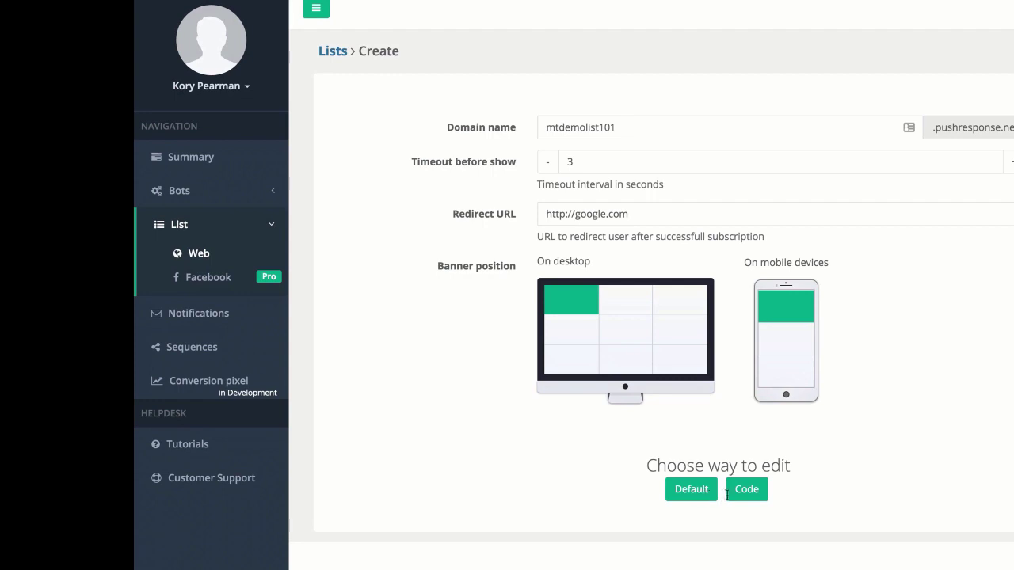
- Keep the default Sample title pop-up text and create the mtdemolist101 list
{"action": "left_click", "coordinate": [695, 492]}
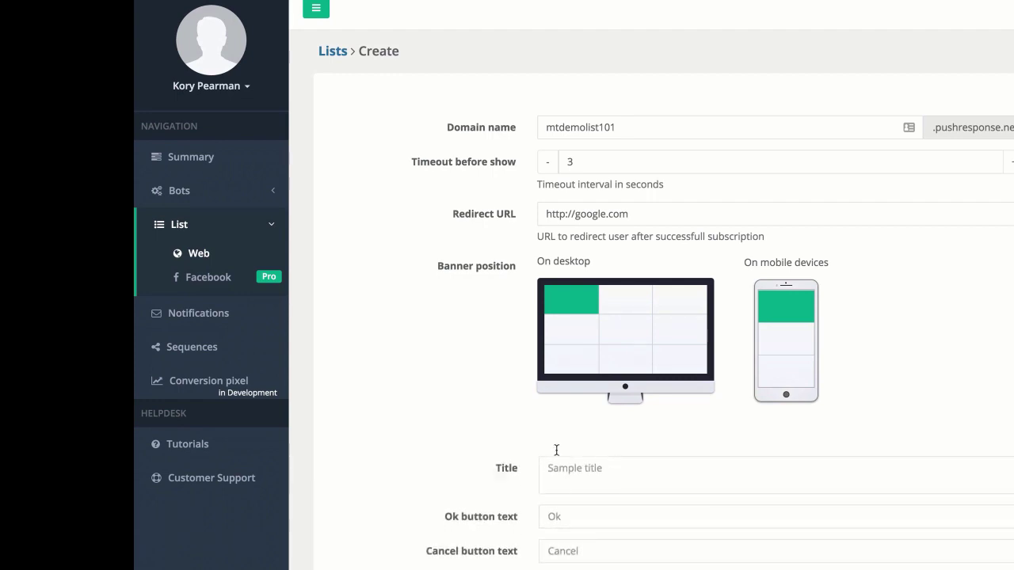
{"action": "scroll", "coordinate": [539, 447], "scroll_direction": "down", "scroll_amount": 2}
{"action": "scroll", "coordinate": [522, 445], "scroll_direction": "down", "scroll_amount": 4}
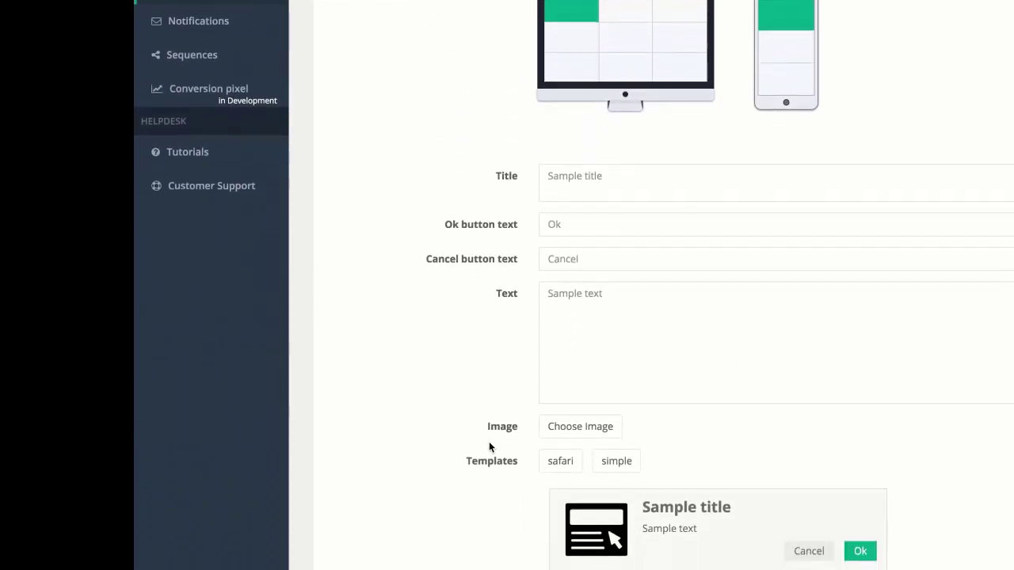
{"action": "scroll", "coordinate": [491, 446], "scroll_direction": "down", "scroll_amount": 1}
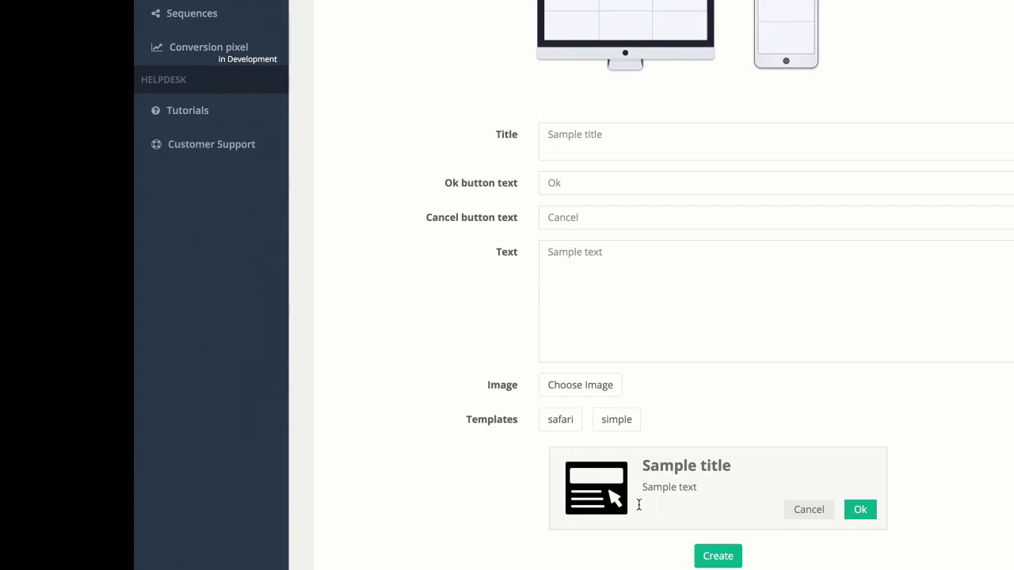
{"action": "left_click", "coordinate": [583, 145]}
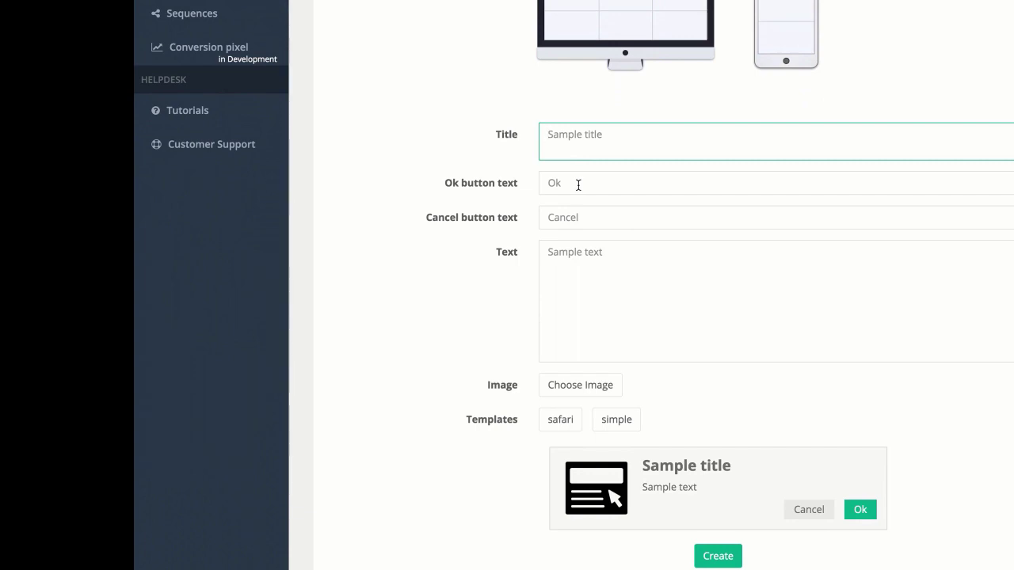
{"action": "left_click", "coordinate": [571, 279]}
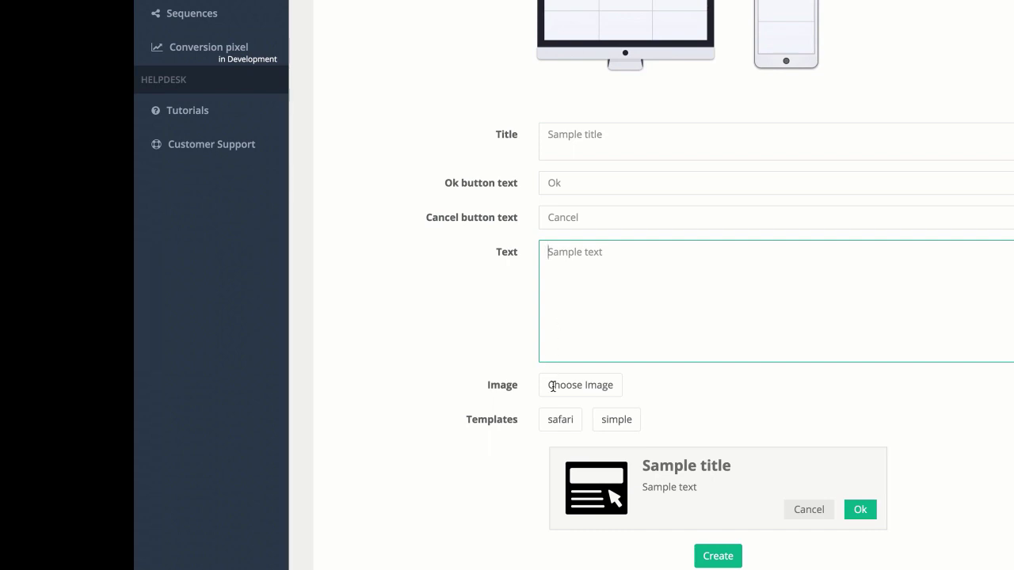
{"action": "scroll", "coordinate": [586, 387], "scroll_direction": "down", "scroll_amount": 1}
{"action": "left_click", "coordinate": [713, 530]}
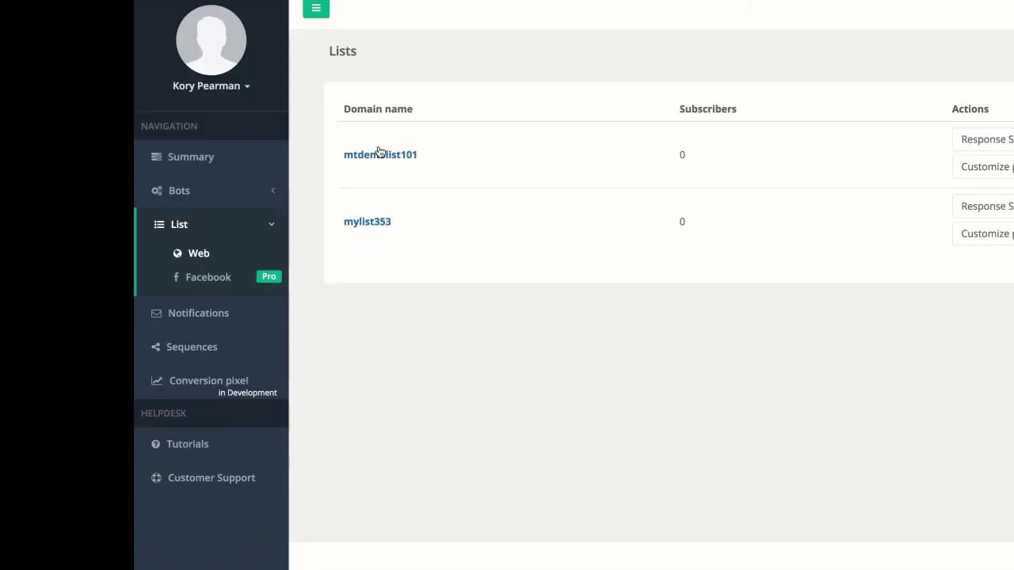
- Preview mtdemolist101's pop-up in the Success Default and Facebook success states
{"action": "left_click", "coordinate": [981, 172]}
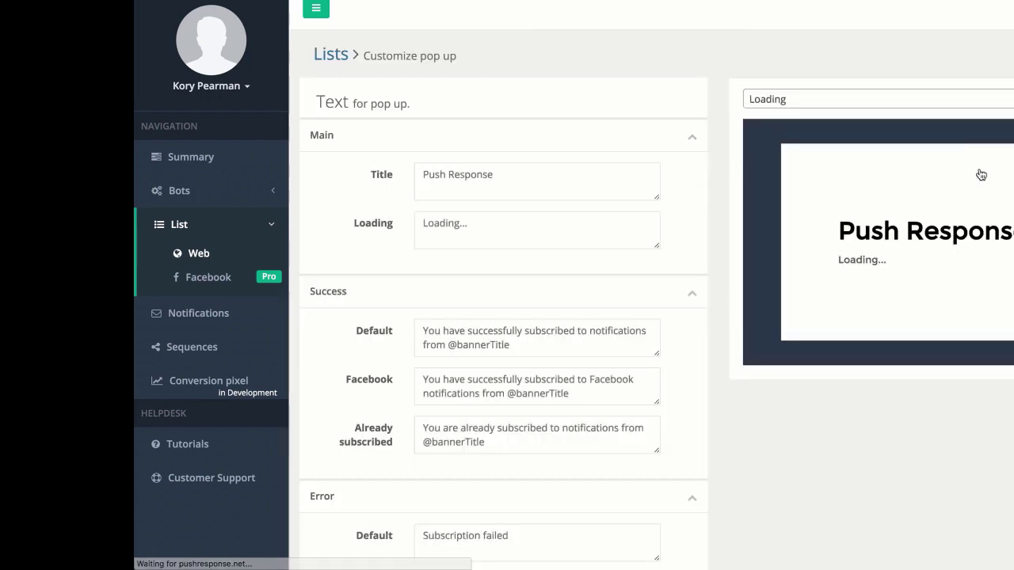
{"action": "left_click", "coordinate": [825, 100]}
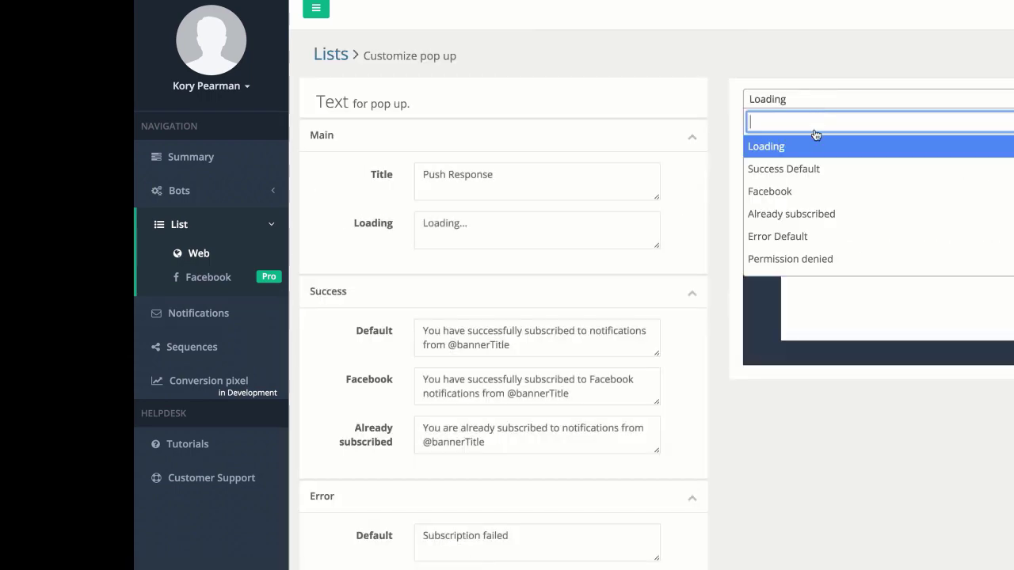
{"action": "left_click", "coordinate": [808, 169]}
{"action": "left_click", "coordinate": [837, 102]}
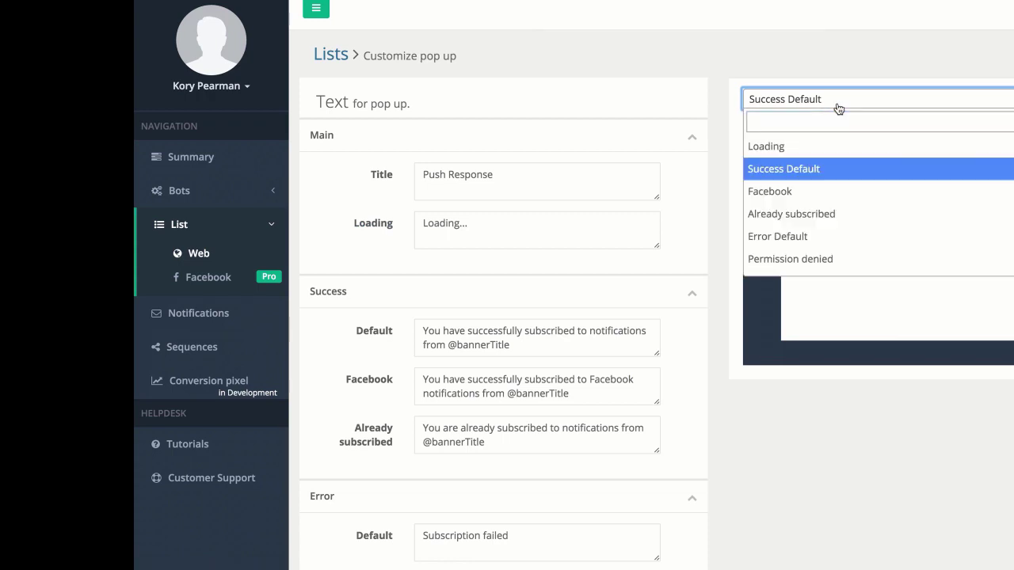
{"action": "left_click", "coordinate": [806, 192]}
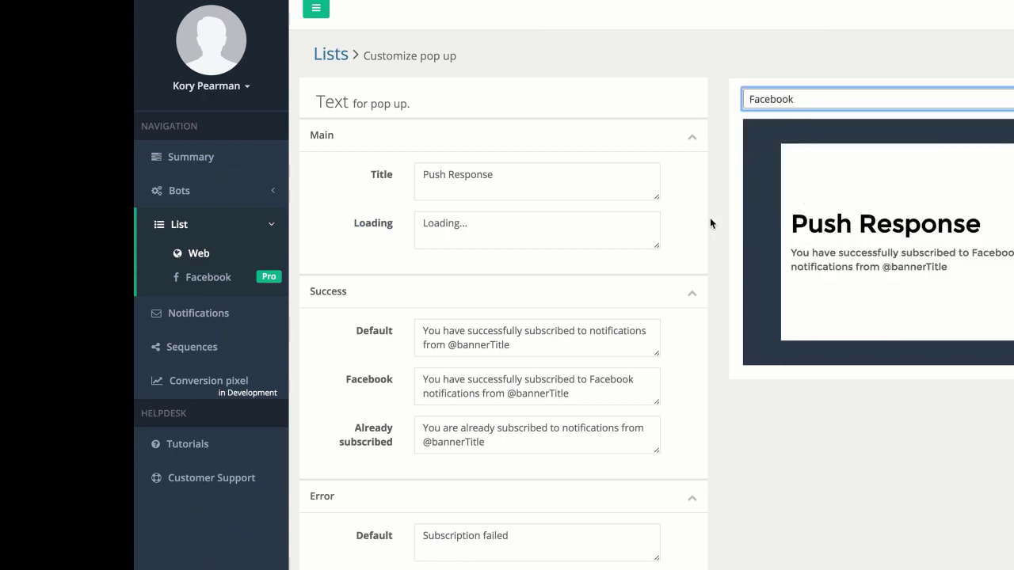
{"action": "scroll", "coordinate": [523, 393], "scroll_direction": "down", "scroll_amount": 2}
{"action": "scroll", "coordinate": [523, 396], "scroll_direction": "up", "scroll_amount": 1}
{"action": "scroll", "coordinate": [525, 333], "scroll_direction": "down", "scroll_amount": 2}
{"action": "scroll", "coordinate": [525, 396], "scroll_direction": "up", "scroll_amount": 3}
- Copy the mtdemolist101 response script from the Lists table
{"action": "left_click", "coordinate": [340, 53]}
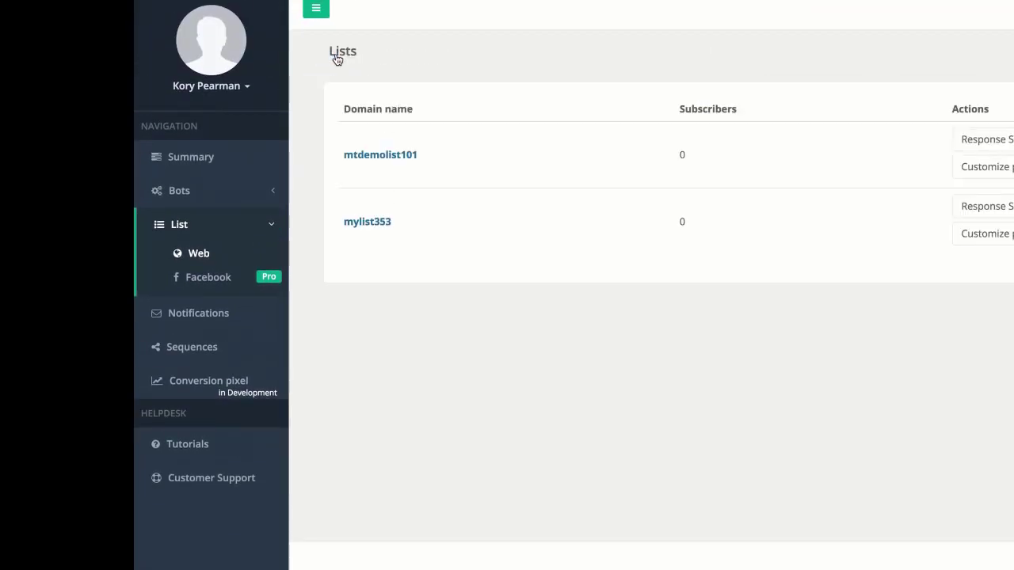
{"action": "left_click", "coordinate": [972, 145]}
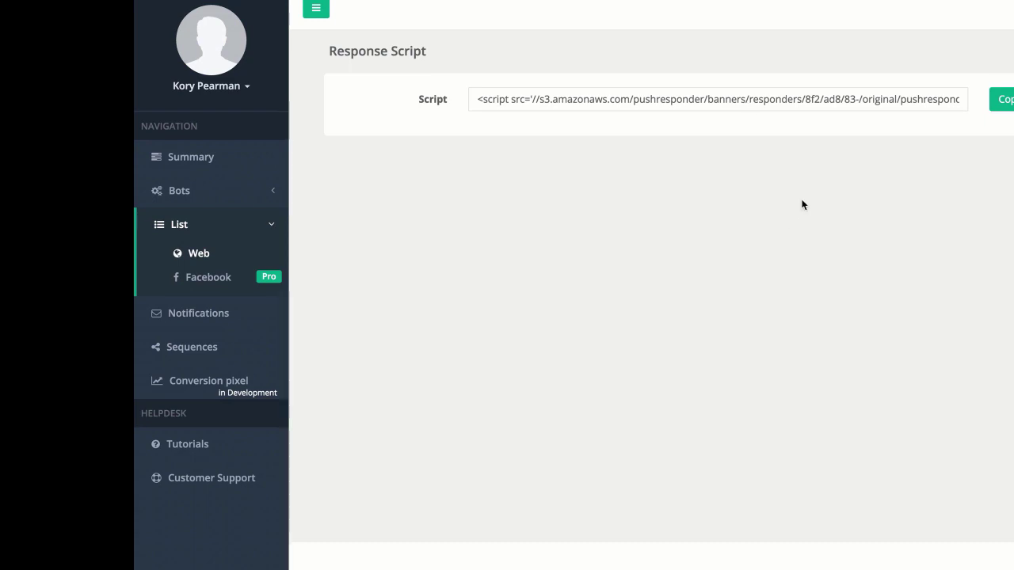
{"action": "left_click", "coordinate": [998, 101]}
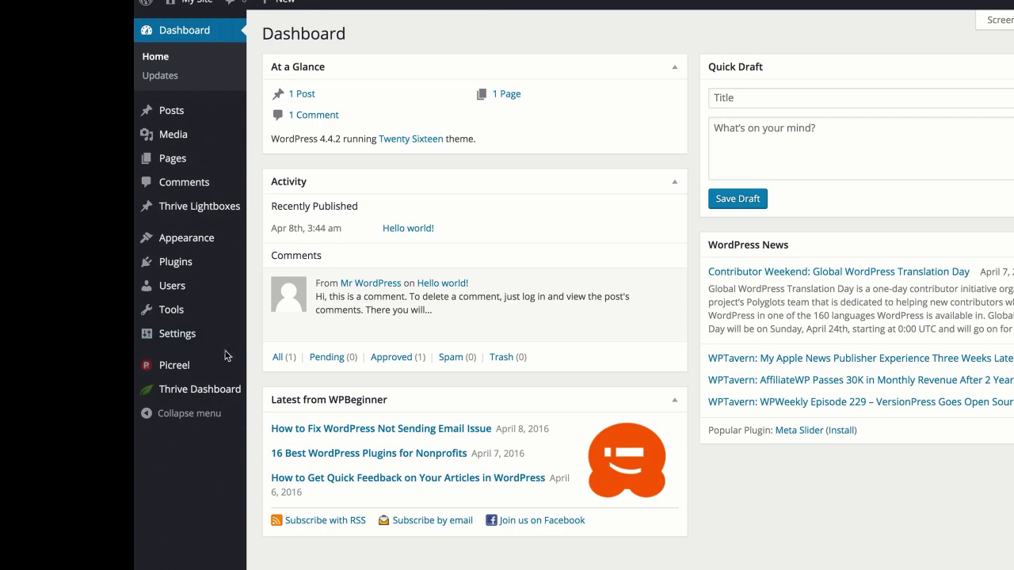
- Paste the Push Response script into WordPress's Scripts in Header and save
{"action": "mouse_move", "coordinate": [208, 341]}
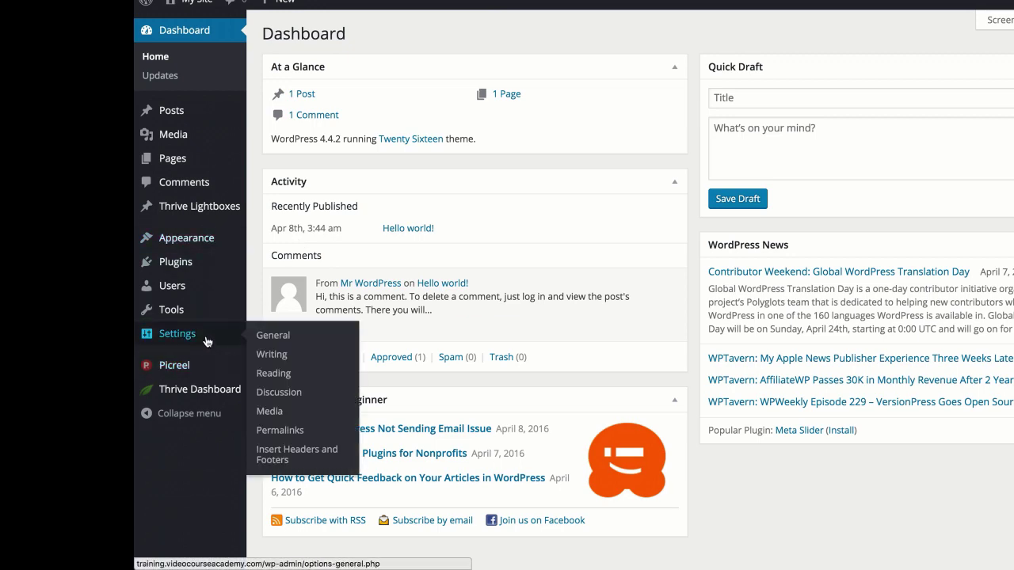
{"action": "left_click", "coordinate": [345, 458]}
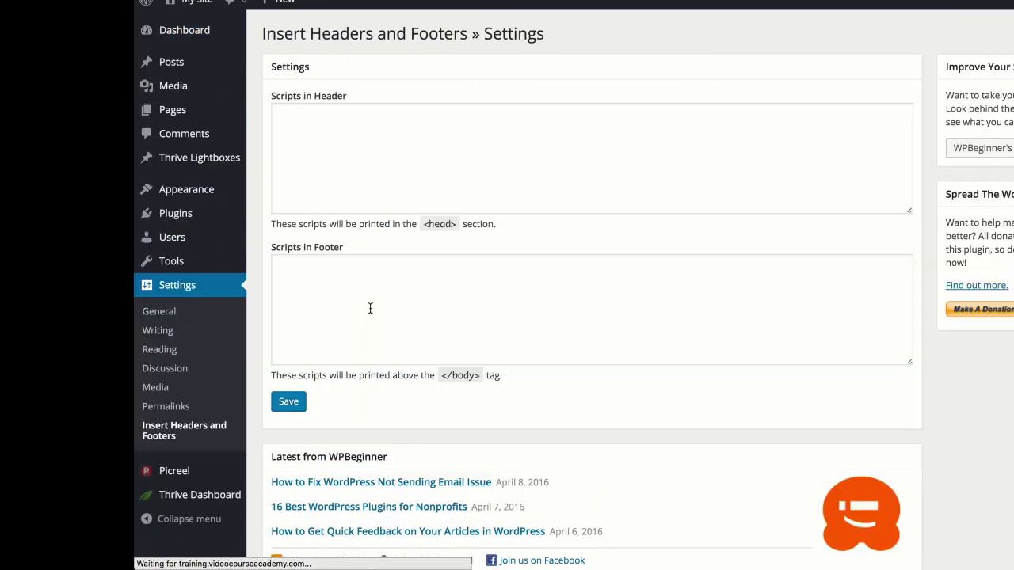
{"action": "left_click", "coordinate": [389, 166]}
{"action": "key", "text": "ctrl+v"}
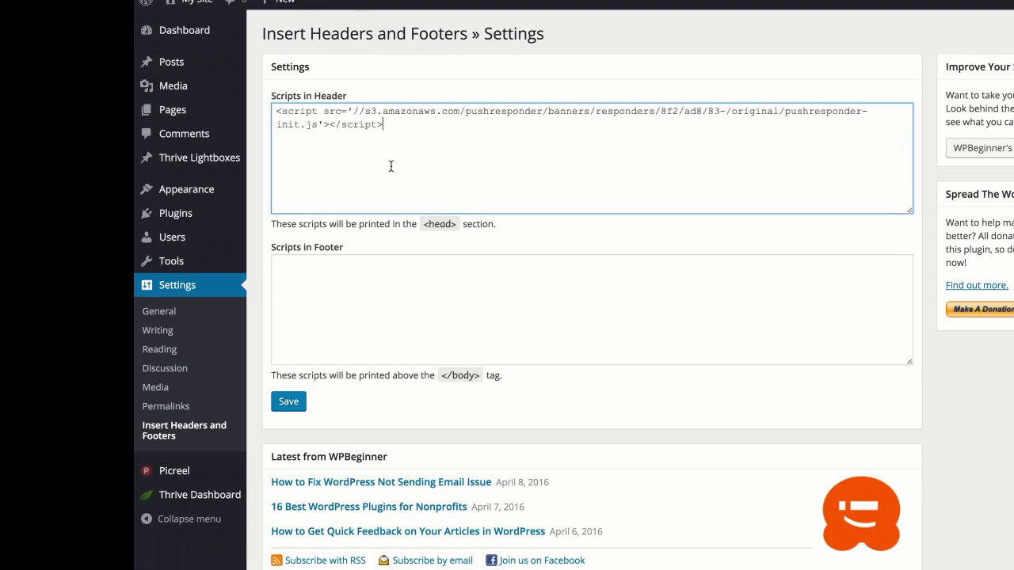
{"action": "left_click", "coordinate": [288, 402]}
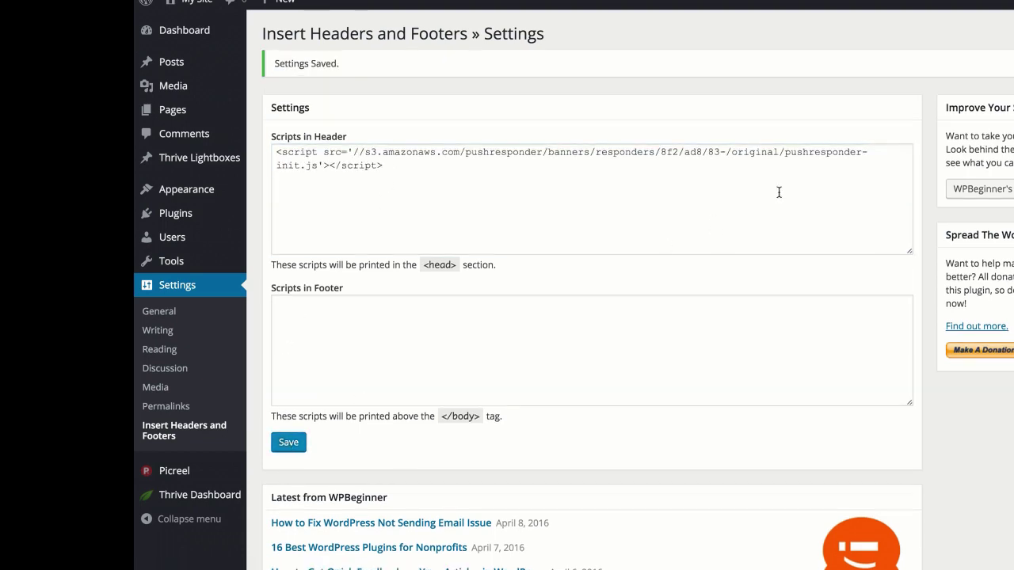
{"action": "key", "text": "alt+f"}
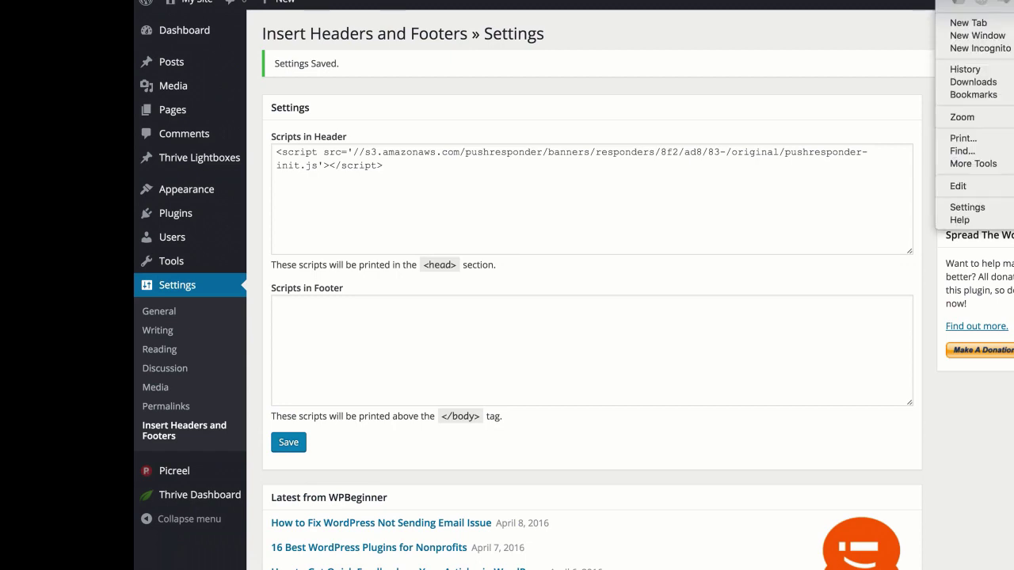
- Load the WordPress site in a new incognito window and accept the Sample title opt-in pop-up
{"action": "left_click", "coordinate": [987, 49]}
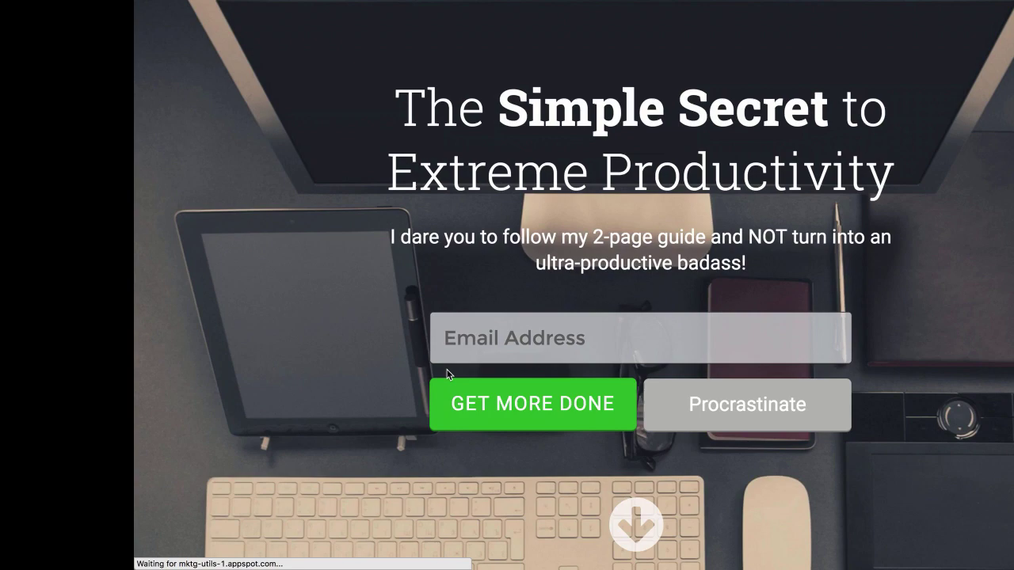
{"action": "scroll", "coordinate": [447, 375], "scroll_direction": "down", "scroll_amount": 5}
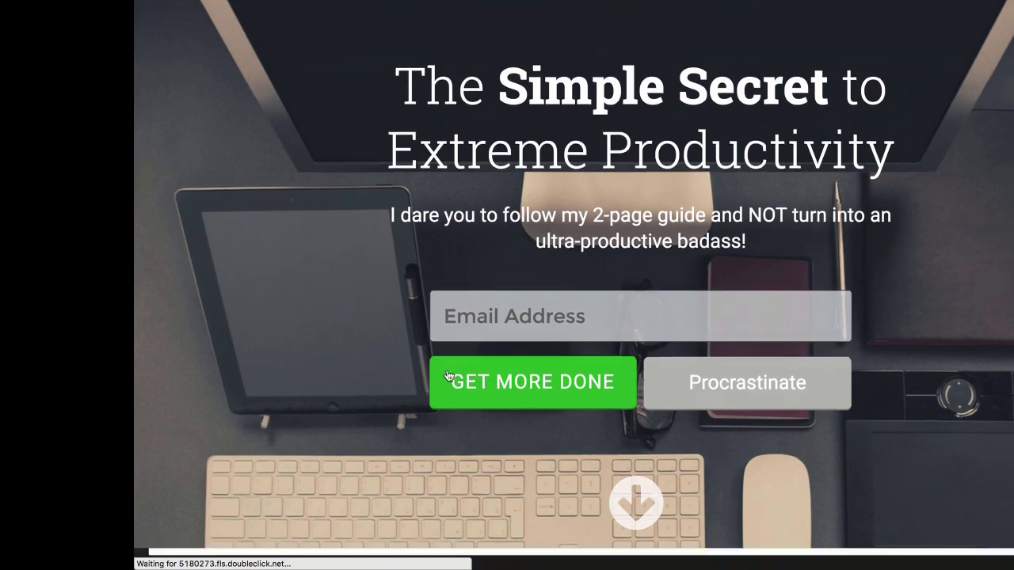
{"action": "scroll", "coordinate": [447, 375], "scroll_direction": "down", "scroll_amount": 5}
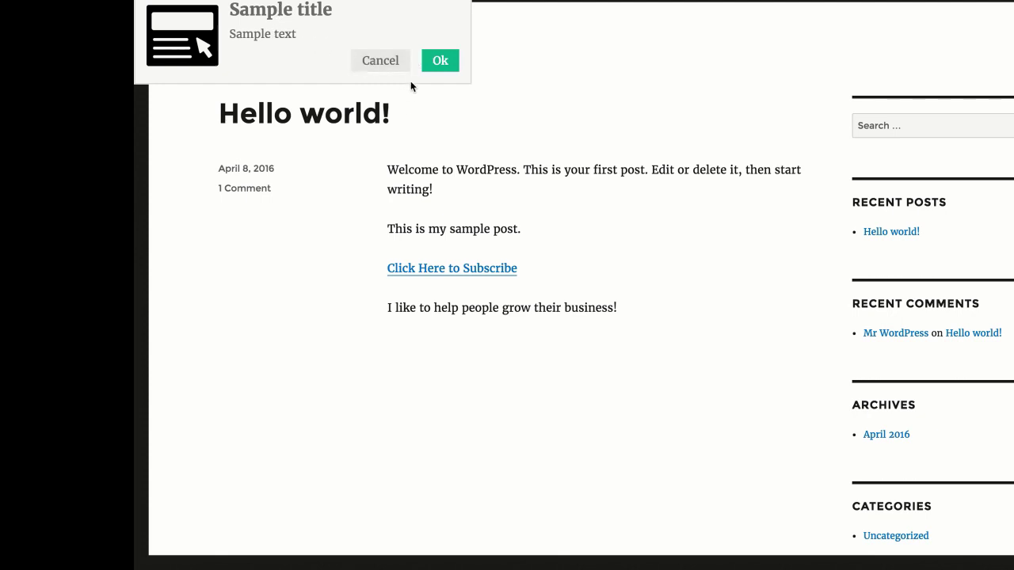
{"action": "left_click", "coordinate": [437, 67]}
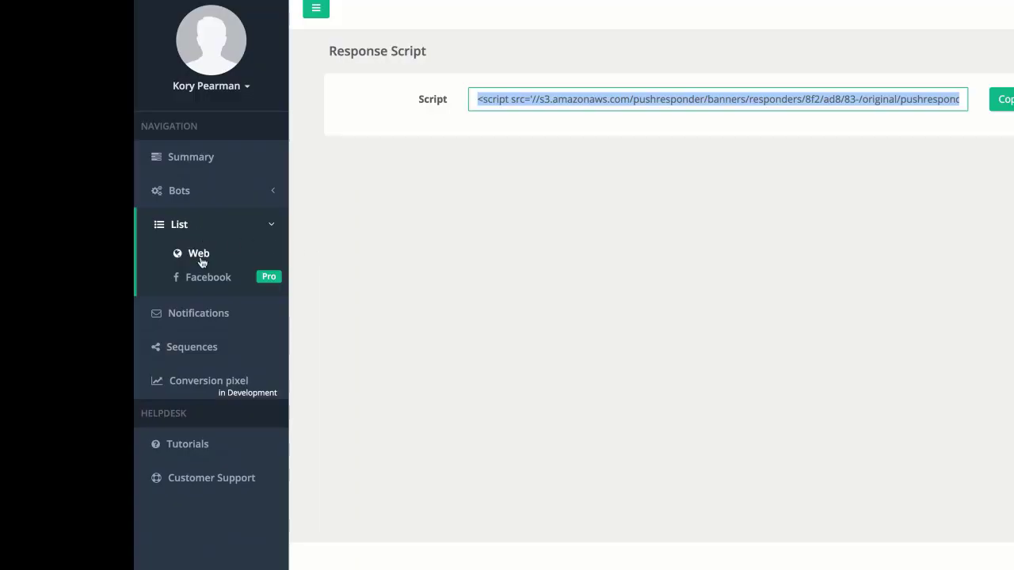
{"action": "left_click", "coordinate": [211, 316]}
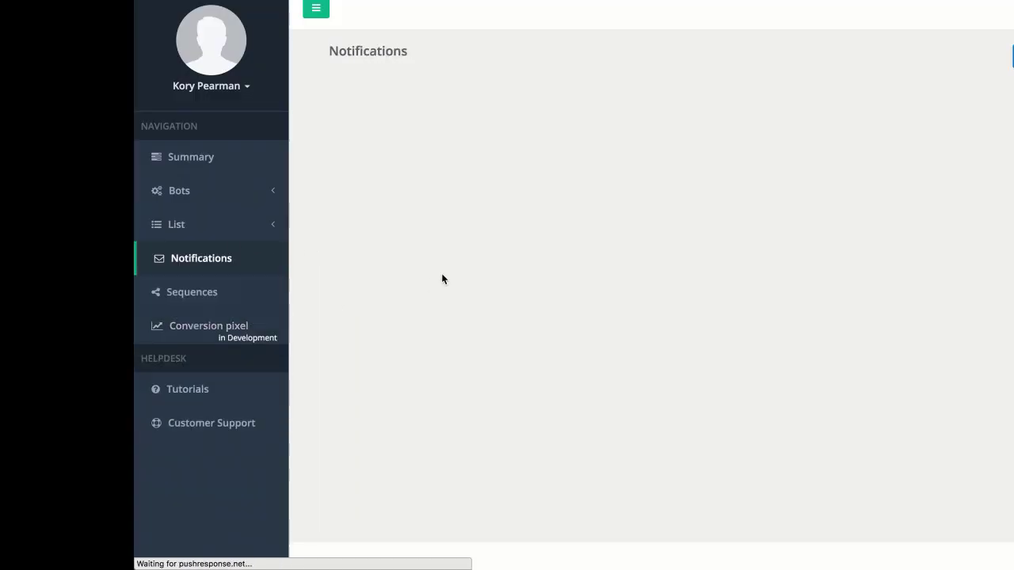
{"action": "left_click", "coordinate": [1011, 55]}
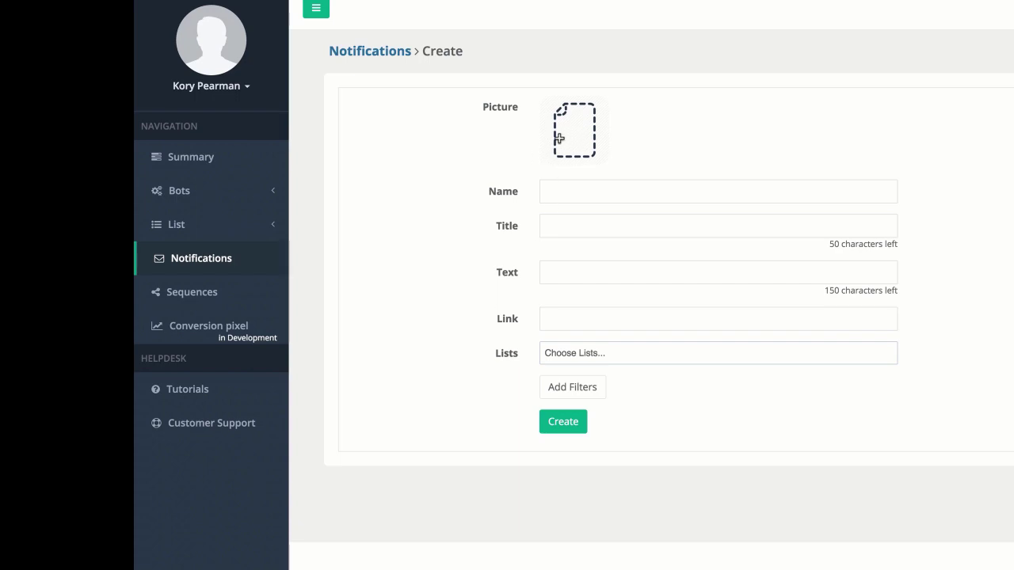
{"action": "left_click", "coordinate": [562, 188]}
{"action": "type", "text": "Test name"}
{"action": "left_click", "coordinate": [555, 226]}
{"action": "type", "text": "Test title"}
{"action": "left_click", "coordinate": [555, 272]}
{"action": "type", "text": "Test text"}
{"action": "left_click", "coordinate": [567, 318]}
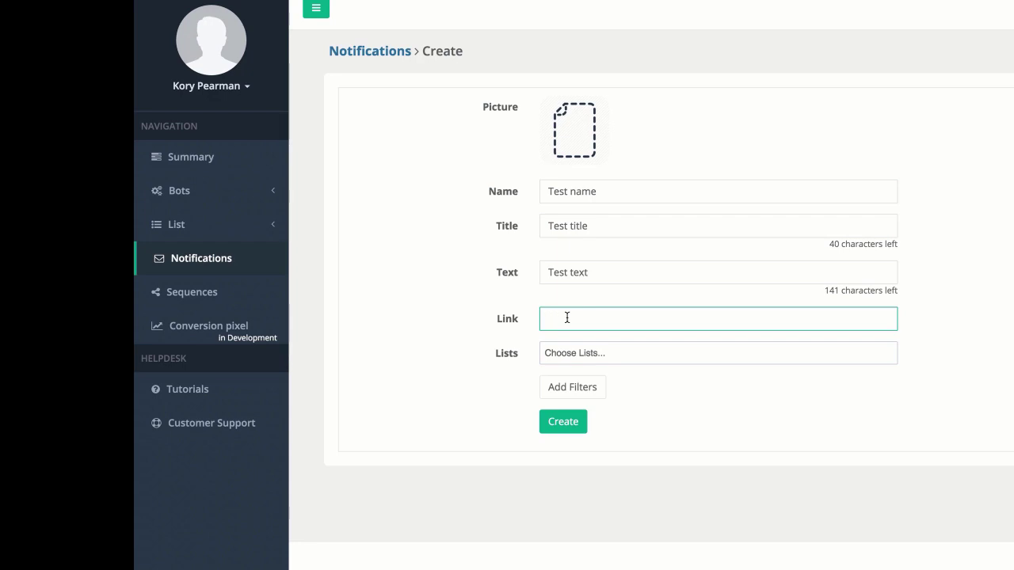
{"action": "type", "text": "http://google.com"}
- Target the mtdemolist101 list, remove the language and geolocation filters, and create the notification
{"action": "left_click", "coordinate": [611, 354]}
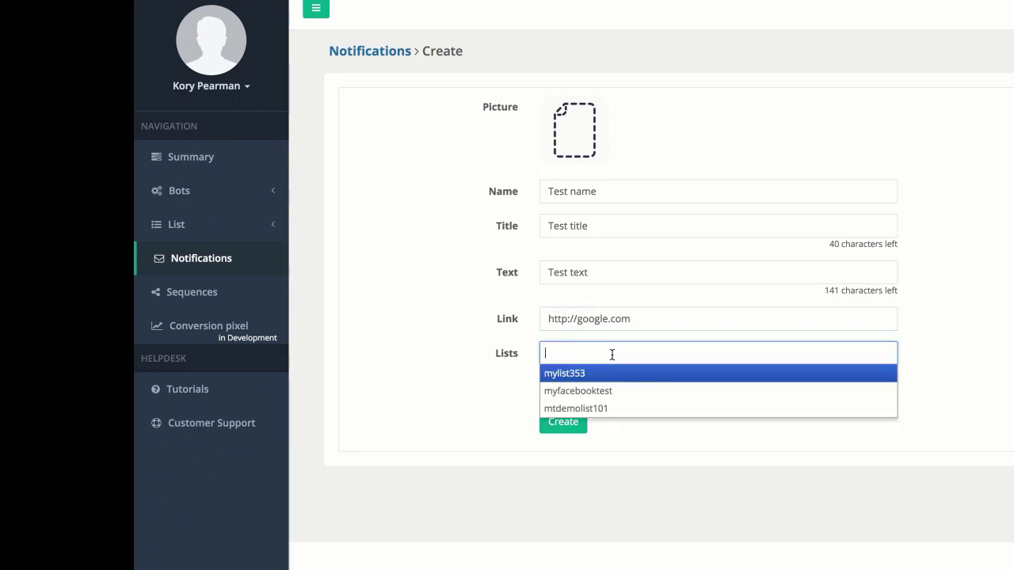
{"action": "left_click", "coordinate": [602, 410]}
{"action": "left_click", "coordinate": [676, 394]}
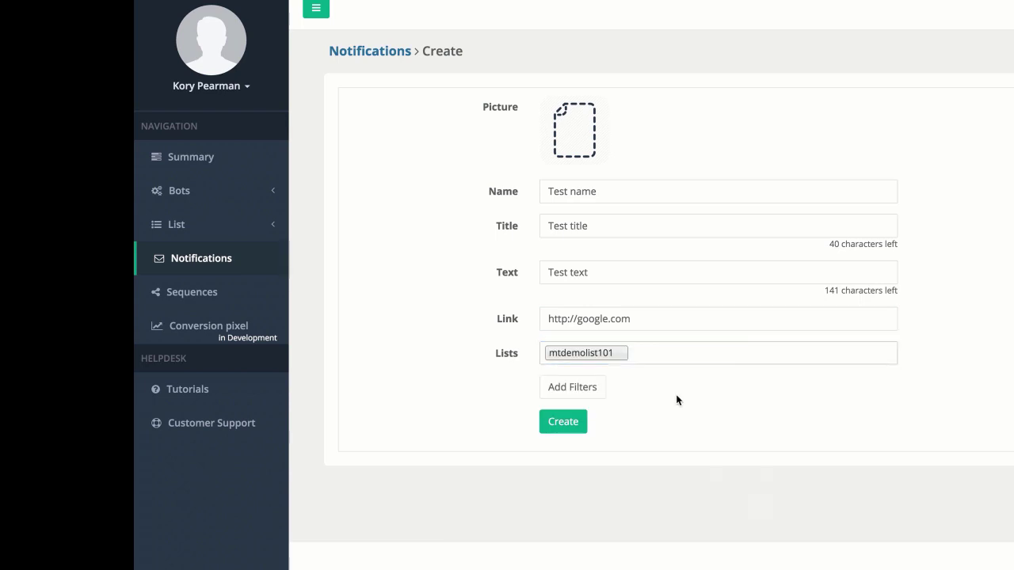
{"action": "left_click", "coordinate": [595, 388]}
{"action": "scroll", "coordinate": [449, 455], "scroll_direction": "down", "scroll_amount": 3}
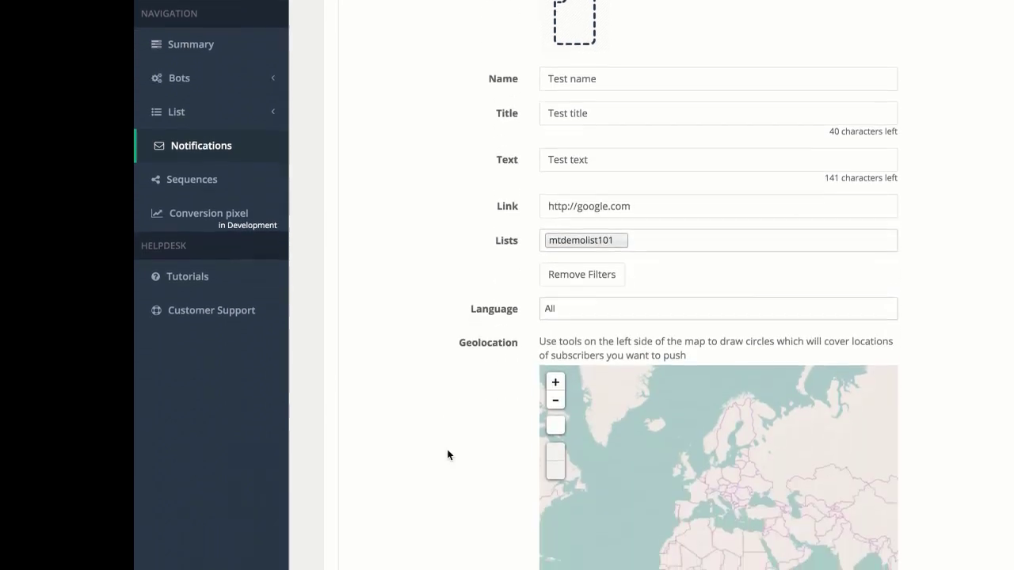
{"action": "scroll", "coordinate": [447, 455], "scroll_direction": "down", "scroll_amount": 6}
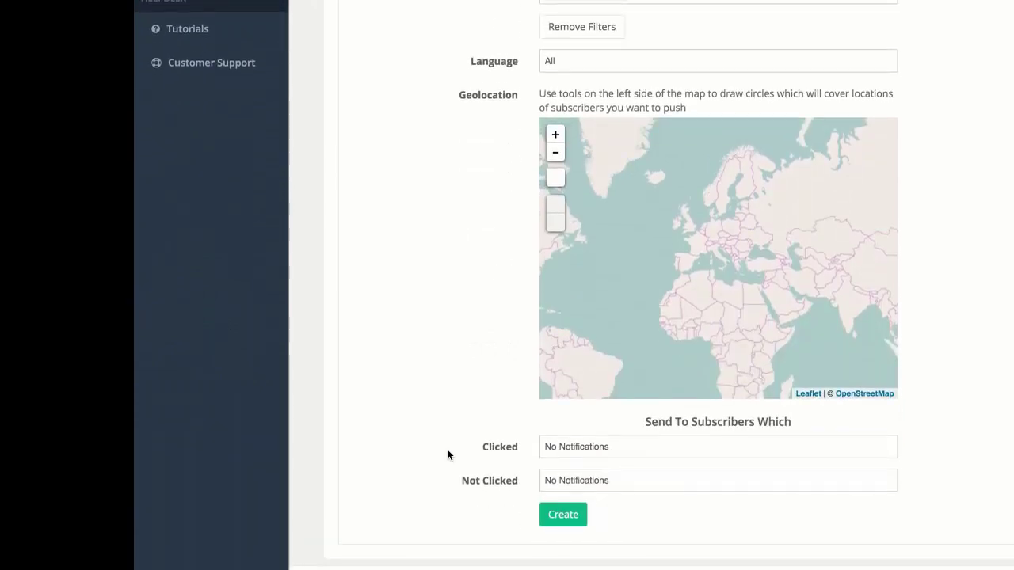
{"action": "scroll", "coordinate": [464, 396], "scroll_direction": "up", "scroll_amount": 3}
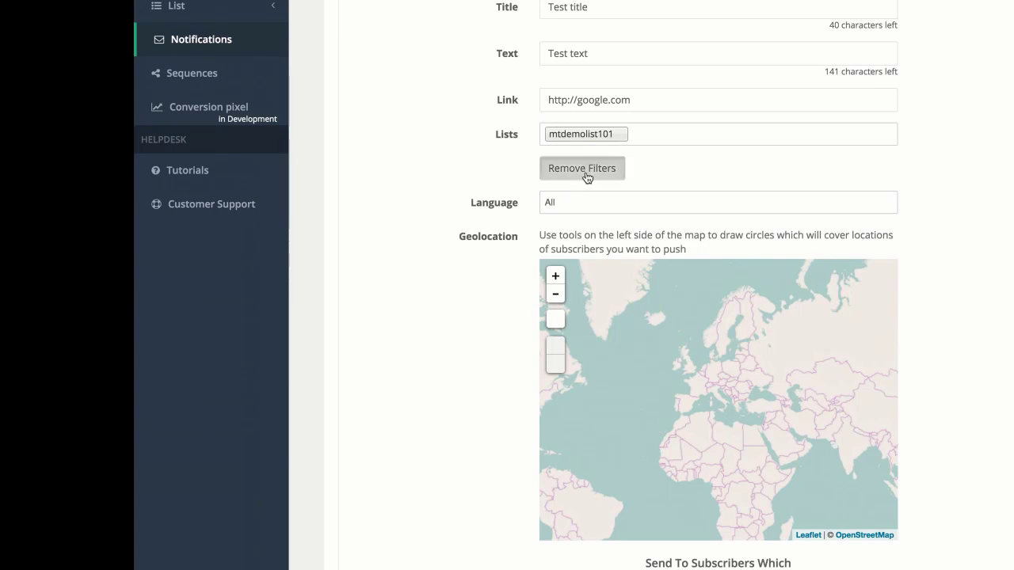
{"action": "left_click", "coordinate": [585, 172]}
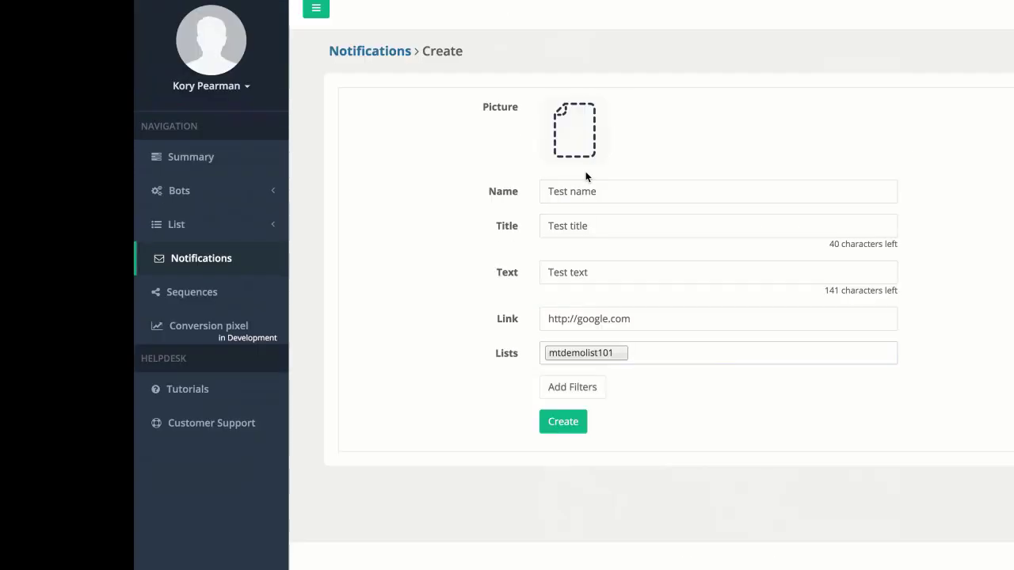
{"action": "left_click", "coordinate": [563, 423]}
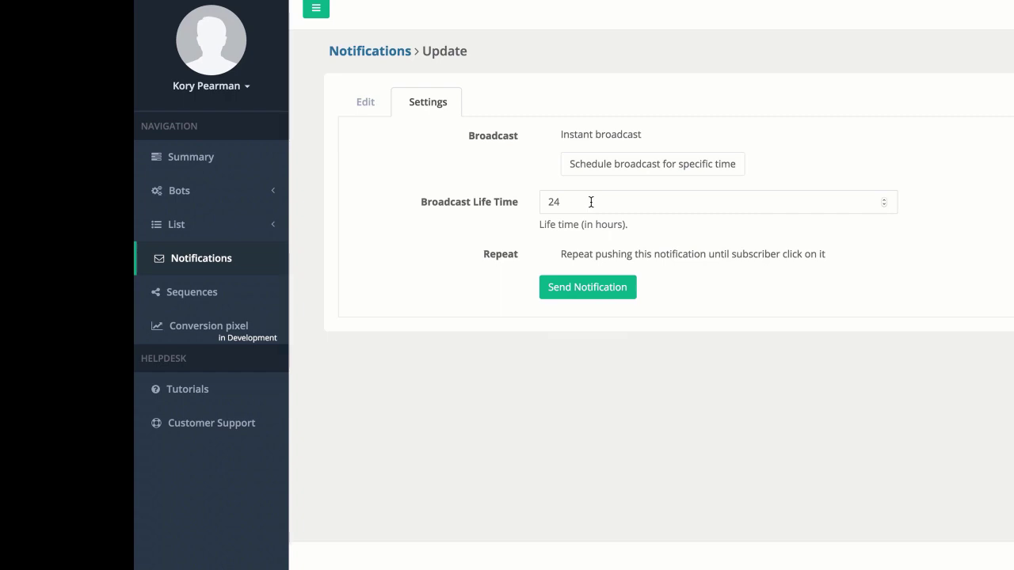
- Turn the Repeat option on and back off, then move to the Sequences section
{"action": "left_click", "coordinate": [547, 254]}
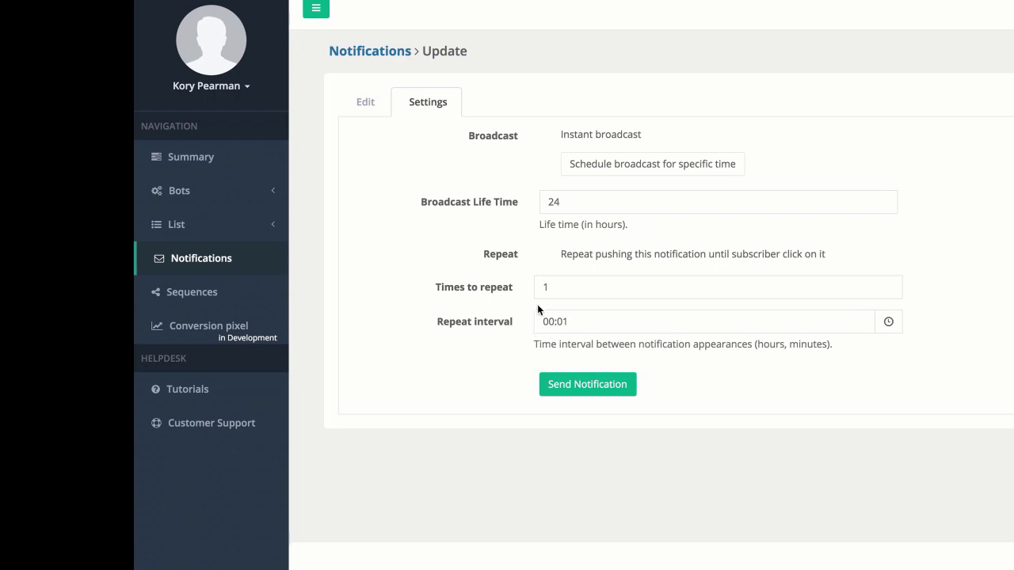
{"action": "left_click", "coordinate": [547, 257]}
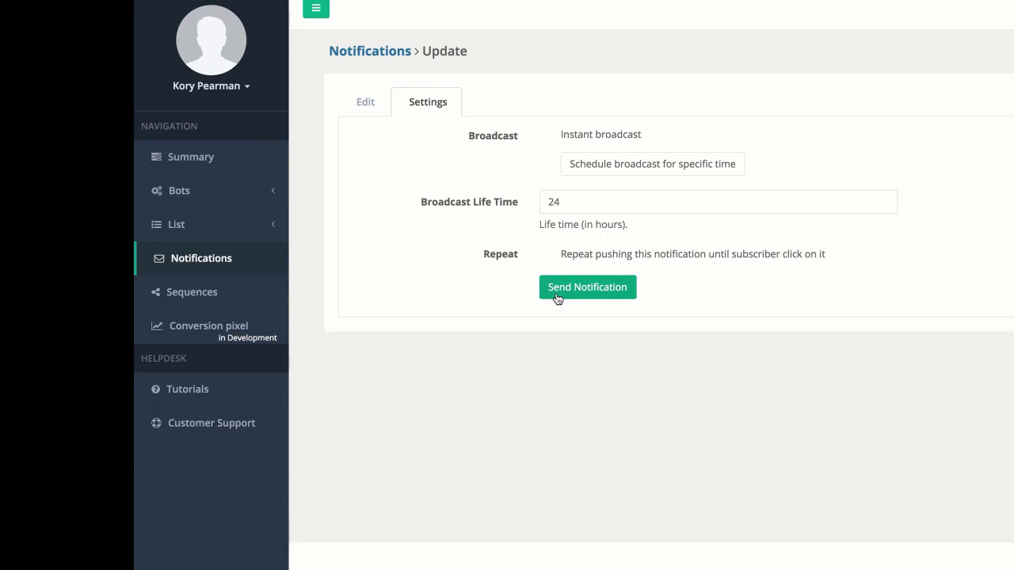
{"action": "left_click", "coordinate": [229, 304]}
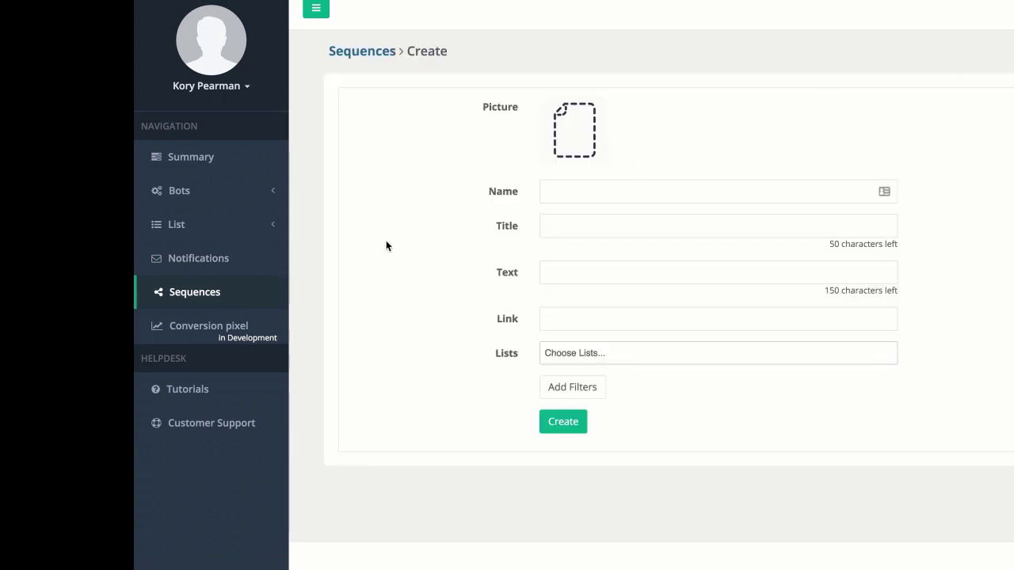
{"action": "left_click", "coordinate": [547, 192]}
{"action": "type", "text": "name"}
{"action": "key", "text": "Tab"}
{"action": "type", "text": "title"}
{"action": "key", "text": "Tab"}
{"action": "type", "text": "text"}
{"action": "key", "text": "Tab"}
{"action": "type", "text": "http://"}
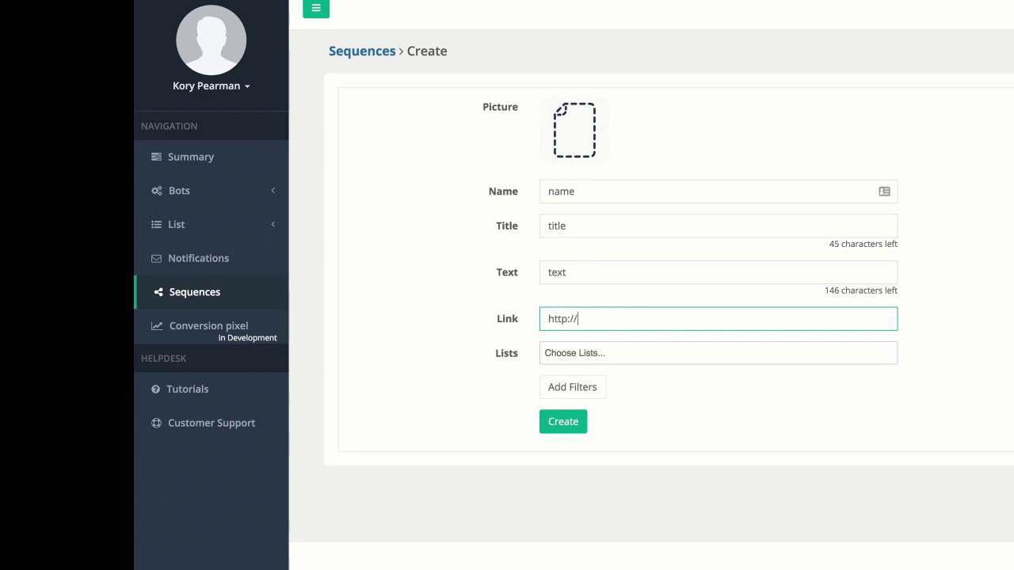
{"action": "type", "text": "google.com"}
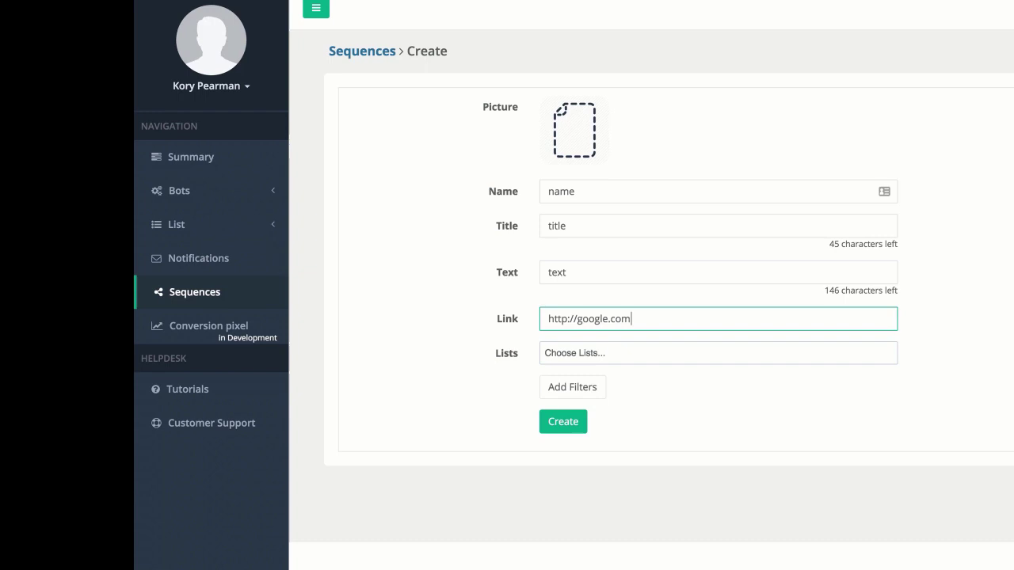
- Target the sequence at mtdemolist101 and create it
{"action": "left_click", "coordinate": [607, 359]}
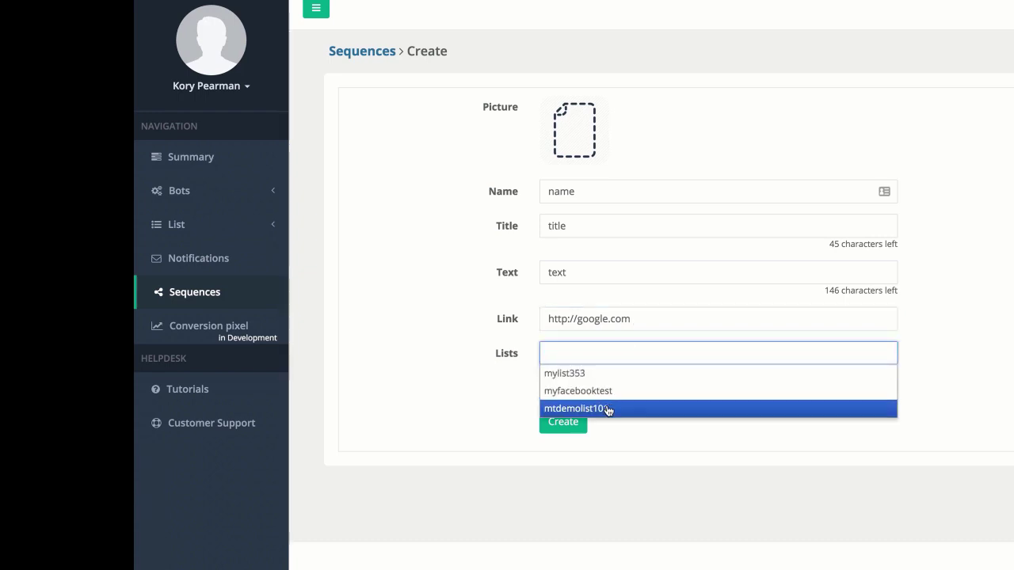
{"action": "left_click", "coordinate": [606, 408]}
{"action": "left_click", "coordinate": [571, 418]}
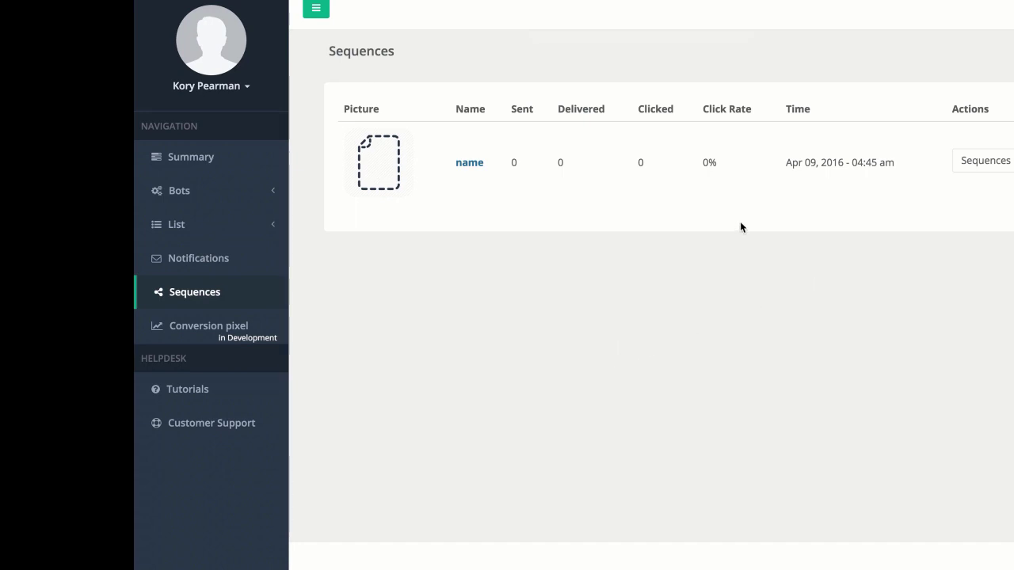
- Open the message tree of sequence 'name' and add a follow-up for subscribers who click
{"action": "left_click", "coordinate": [982, 163]}
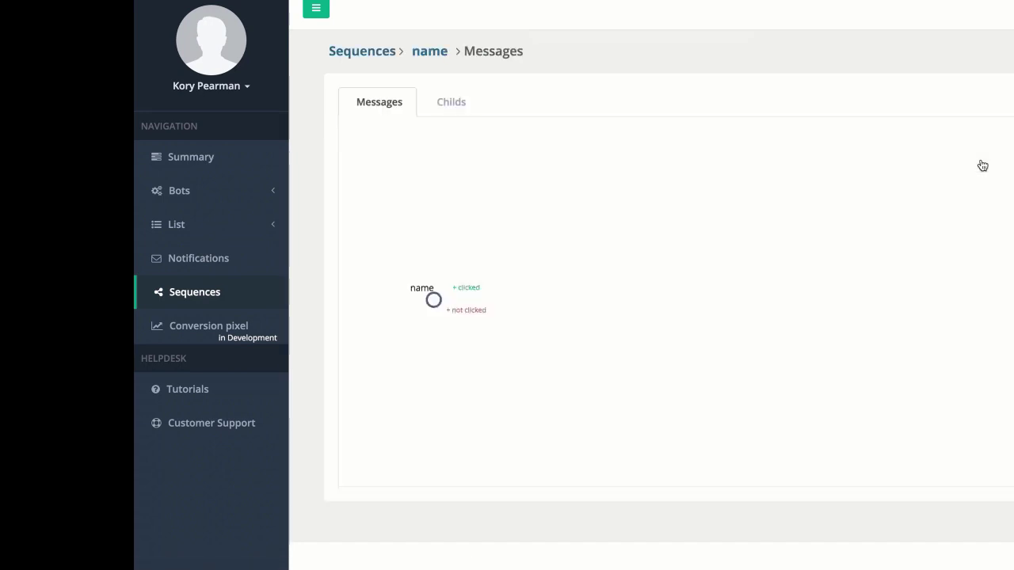
{"action": "left_click", "coordinate": [473, 291]}
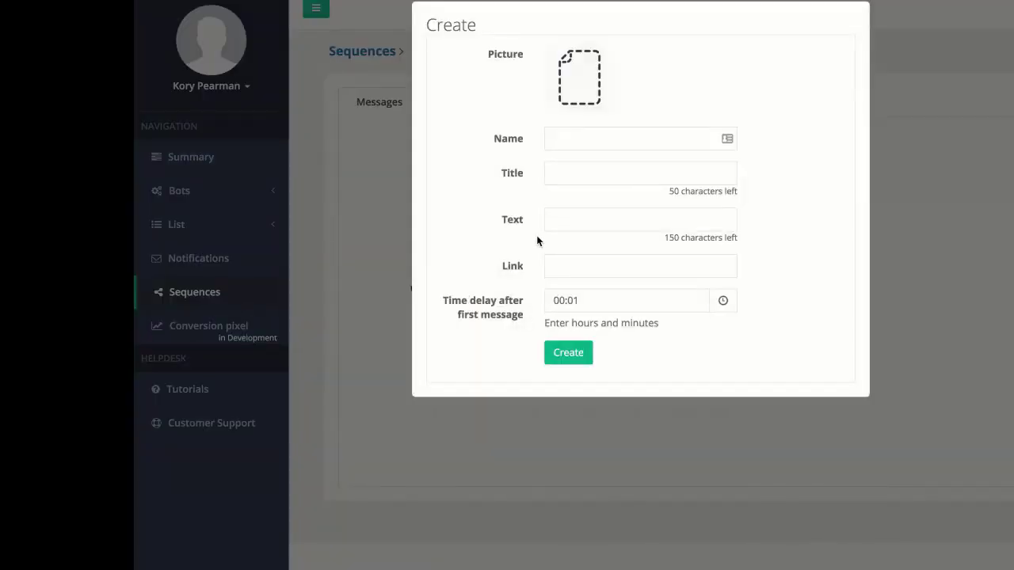
- Enter 'clicked 1' as the follow-up message's Name, Title and Text
{"action": "left_click", "coordinate": [577, 142]}
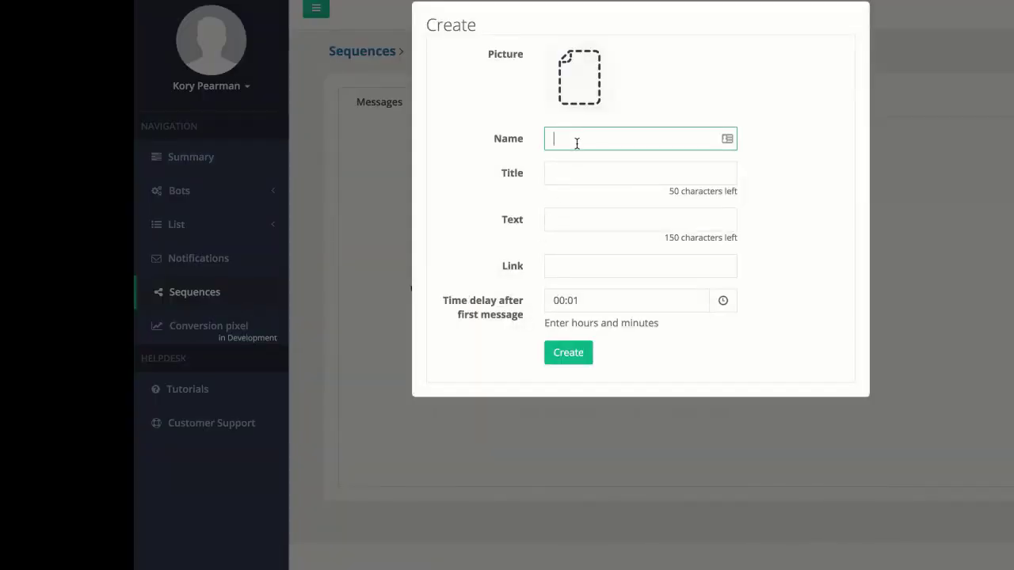
{"action": "type", "text": "clicked 1"}
{"action": "left_click", "coordinate": [578, 163]}
{"action": "double_click", "coordinate": [572, 137]}
{"action": "left_click", "coordinate": [577, 163]}
{"action": "triple_click", "coordinate": [570, 139]}
{"action": "key", "text": "ctrl+c"}
{"action": "left_click", "coordinate": [573, 167]}
{"action": "key", "text": "ctrl+v"}
{"action": "left_click", "coordinate": [573, 217]}
{"action": "key", "text": "ctrl+v"}
- Link the clicked 1 message to google.com and create it
{"action": "left_click", "coordinate": [571, 265]}
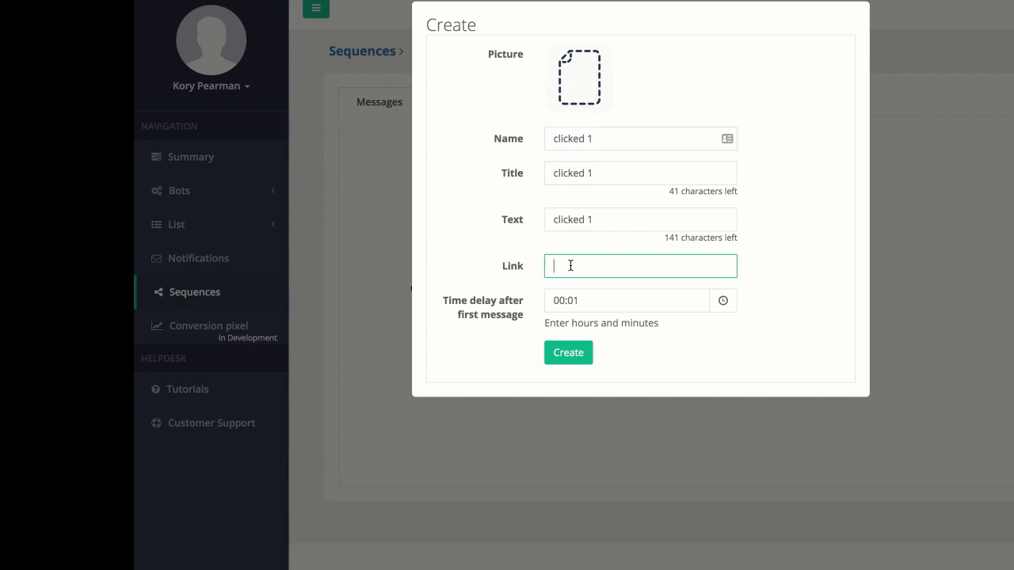
{"action": "type", "text": "google.com"}
{"action": "left_click", "coordinate": [561, 355]}
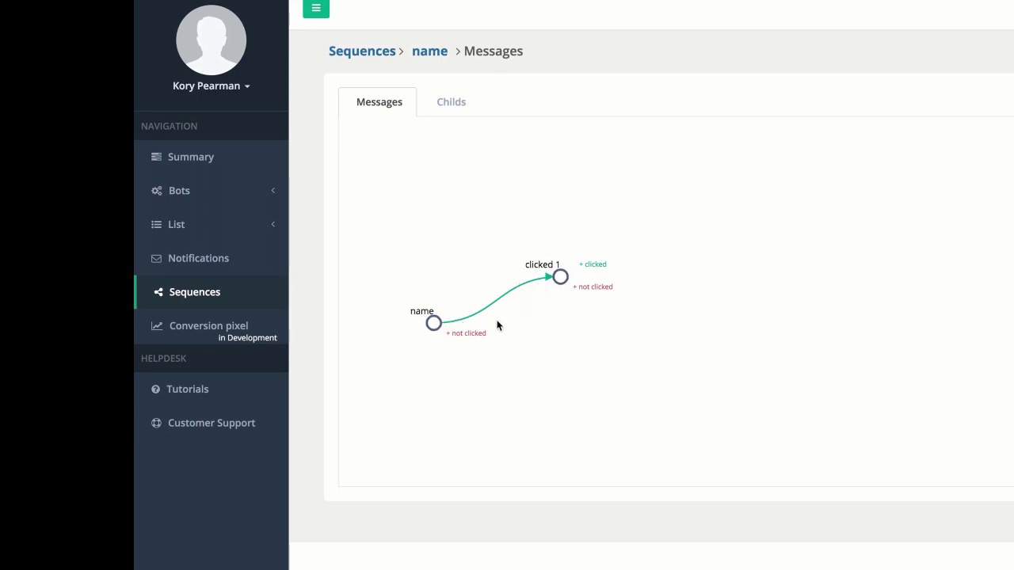
- Add a not-clicked follow-up with 'not click 1' as its Name, Title and Text
{"action": "left_click", "coordinate": [476, 334]}
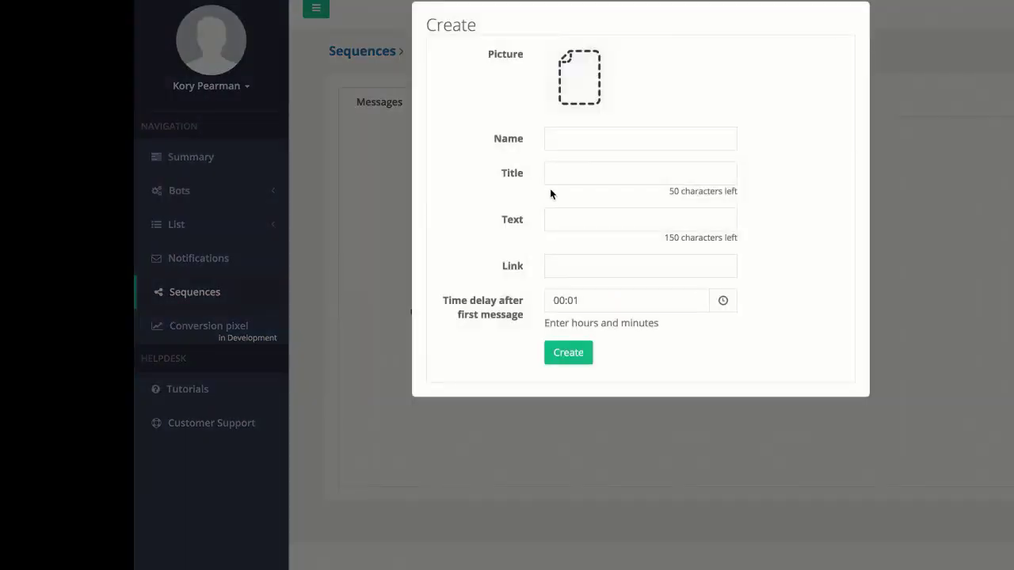
{"action": "left_click", "coordinate": [588, 147]}
{"action": "type", "text": "not "}
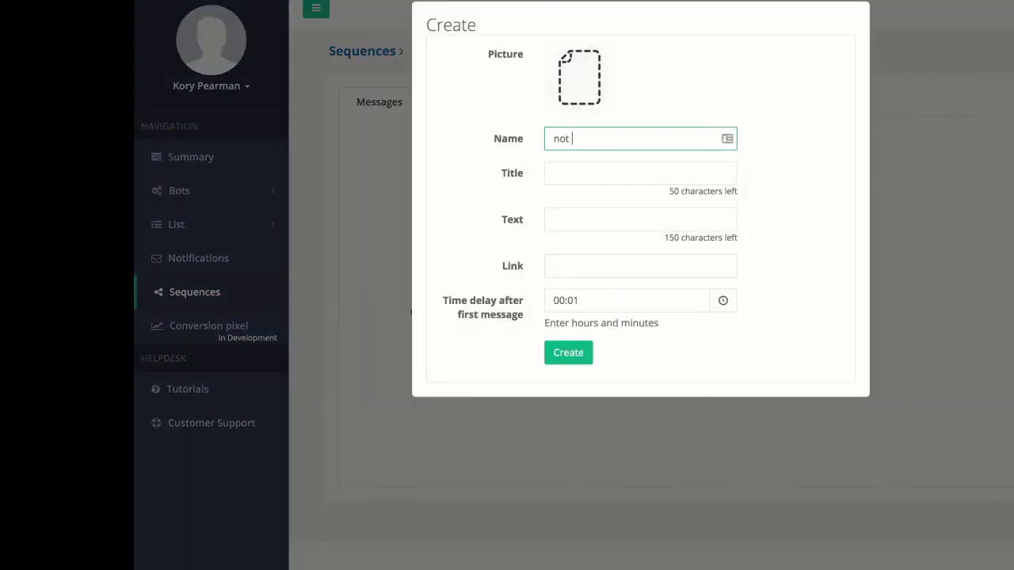
{"action": "type", "text": "click 1"}
{"action": "key", "text": "ctrl+a"}
{"action": "key", "text": "ctrl+c"}
{"action": "left_click", "coordinate": [602, 172]}
{"action": "key", "text": "ctrl+v"}
{"action": "left_click", "coordinate": [594, 214]}
{"action": "key", "text": "ctrl+v"}
{"action": "left_click", "coordinate": [580, 266]}
{"action": "type", "text": "http:g"}
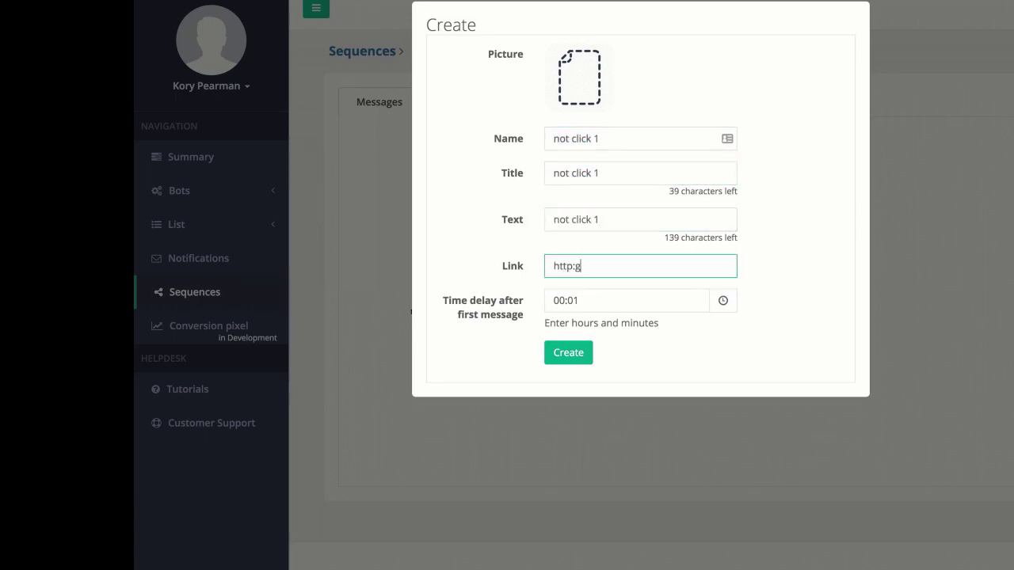
{"action": "key", "text": "BackSpace"}
{"action": "type", "text": "//google.com"}
{"action": "left_click", "coordinate": [570, 352]}
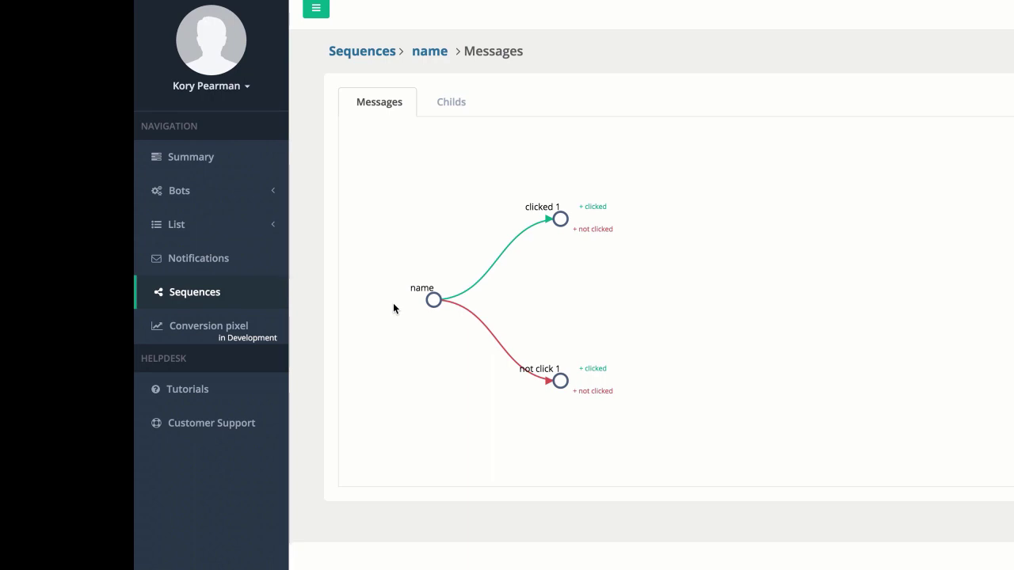
- Review clicked 1 in the Childs table, then open the name sequence's settings and expand List
{"action": "left_click", "coordinate": [452, 102]}
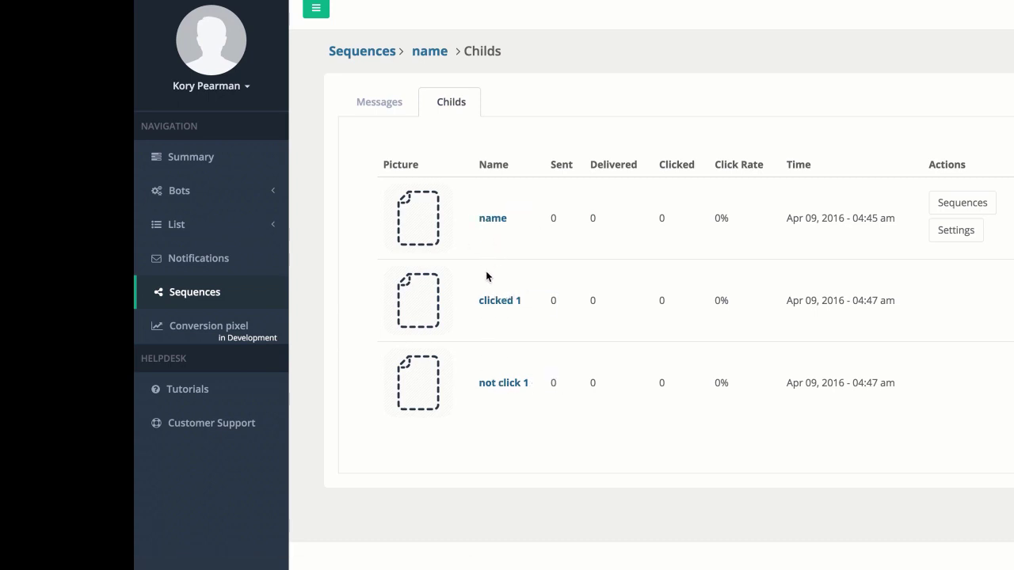
{"action": "left_click", "coordinate": [499, 301]}
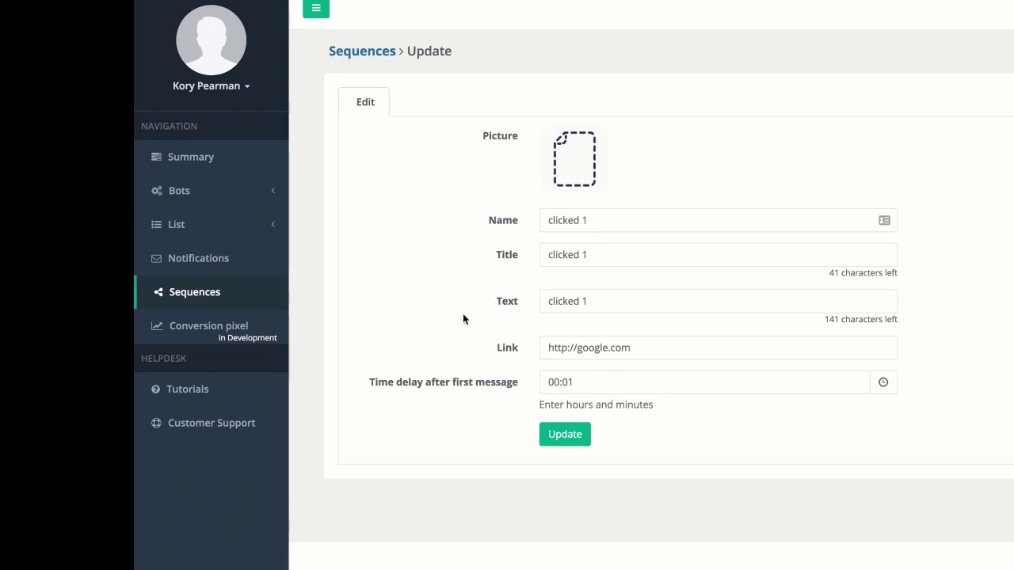
{"action": "left_click", "coordinate": [364, 50]}
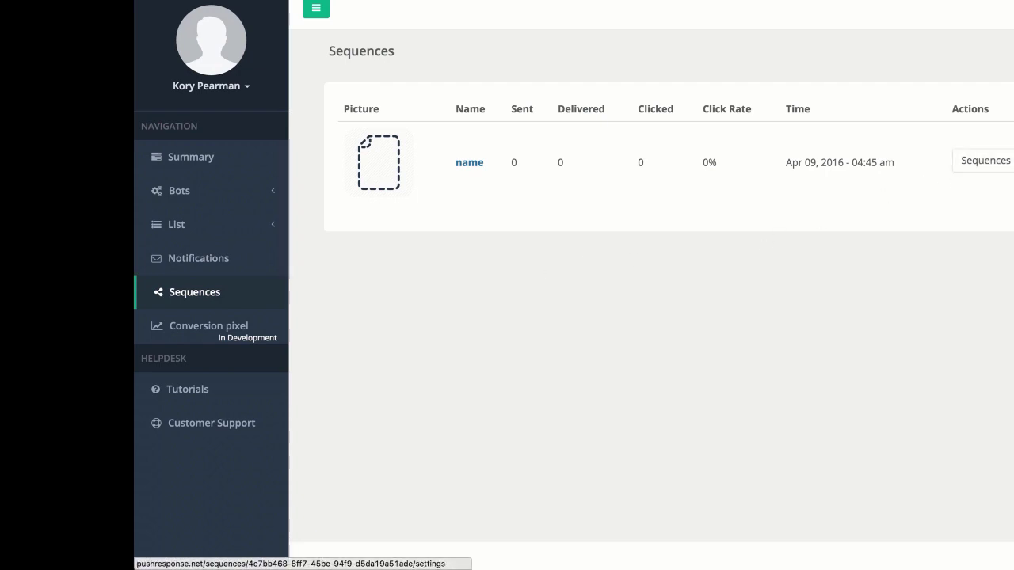
{"action": "left_click", "coordinate": [985, 160]}
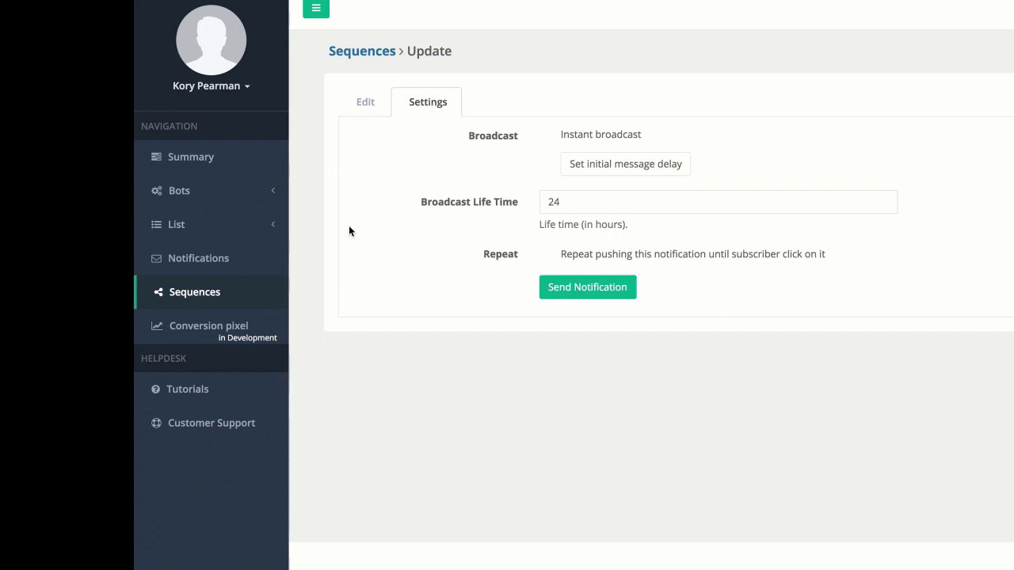
{"action": "left_click", "coordinate": [267, 224]}
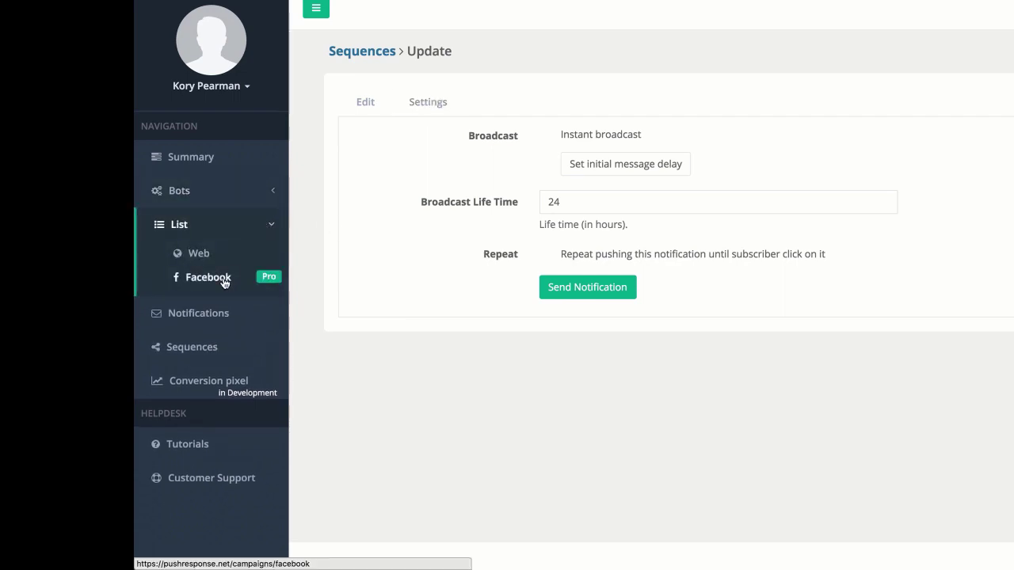
- View the Facebook lists showing myfacebooktest, then expand Bots to reveal Telegram
{"action": "left_click", "coordinate": [224, 278]}
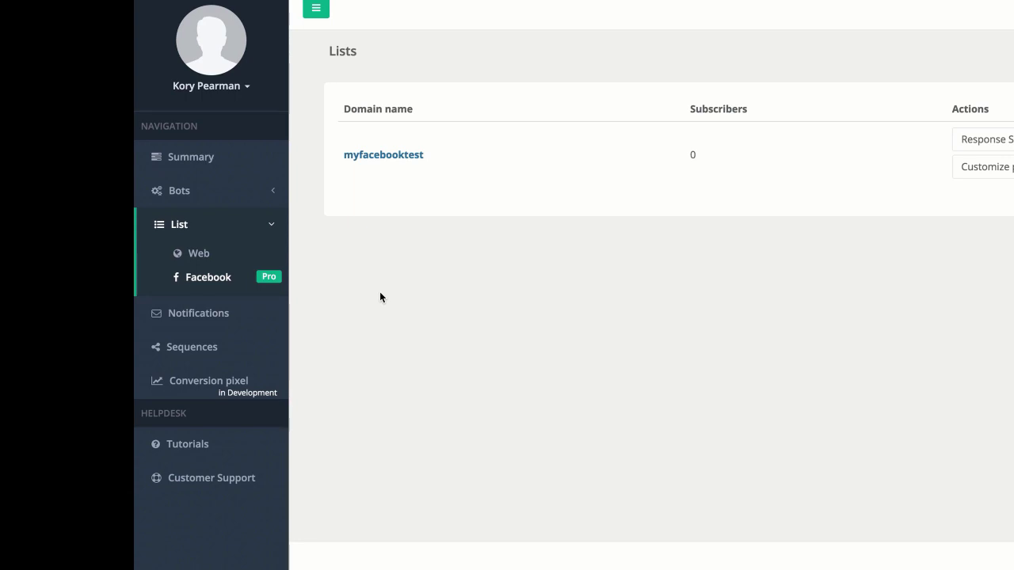
{"action": "left_click", "coordinate": [248, 198]}
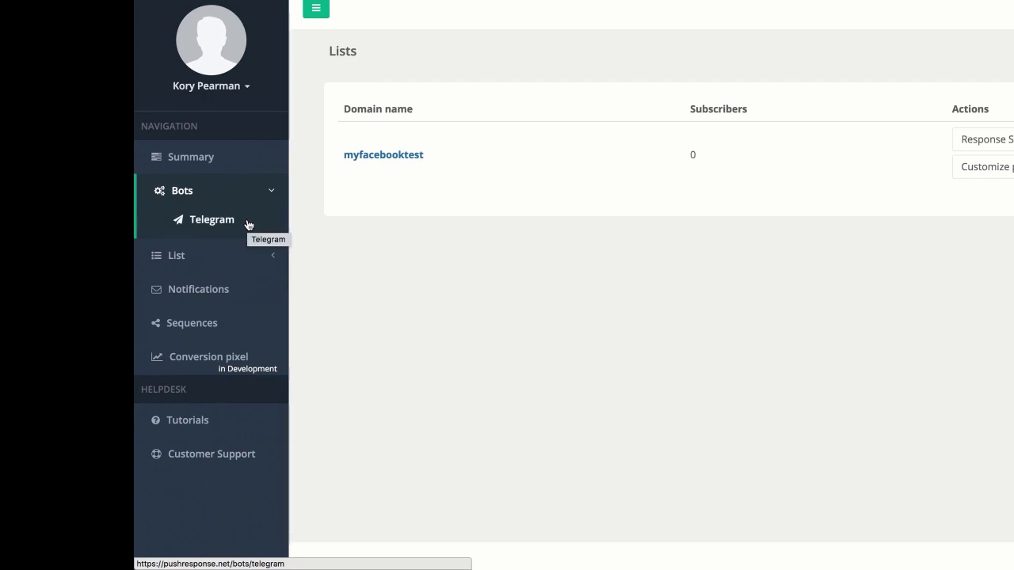